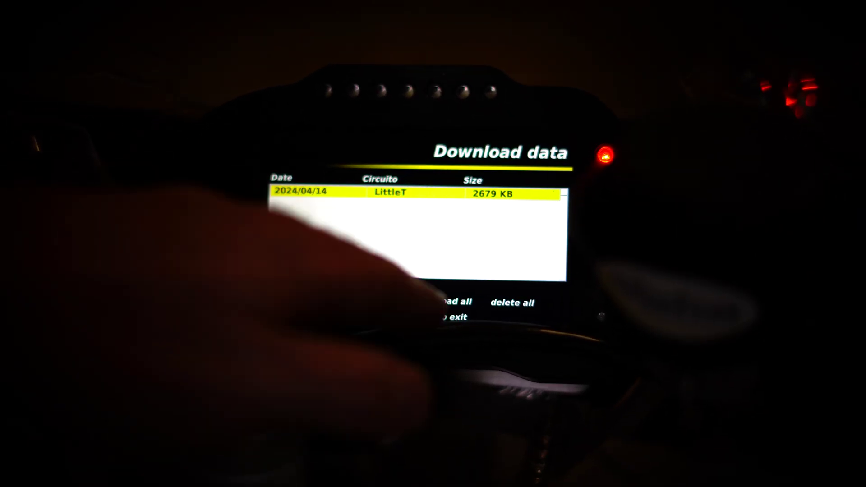
key(Return)
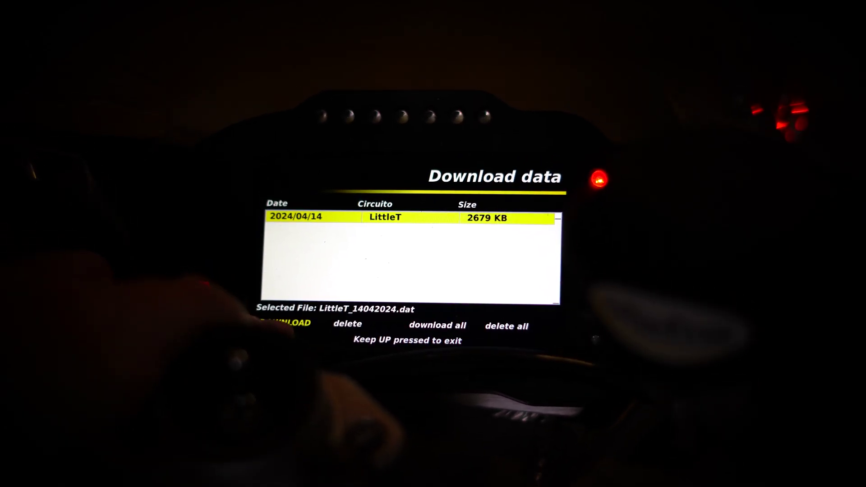
key(Return)
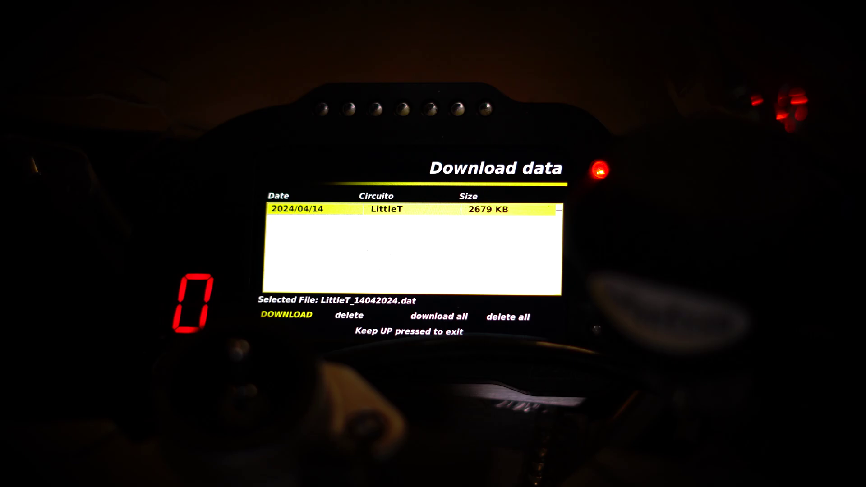
key(Up)
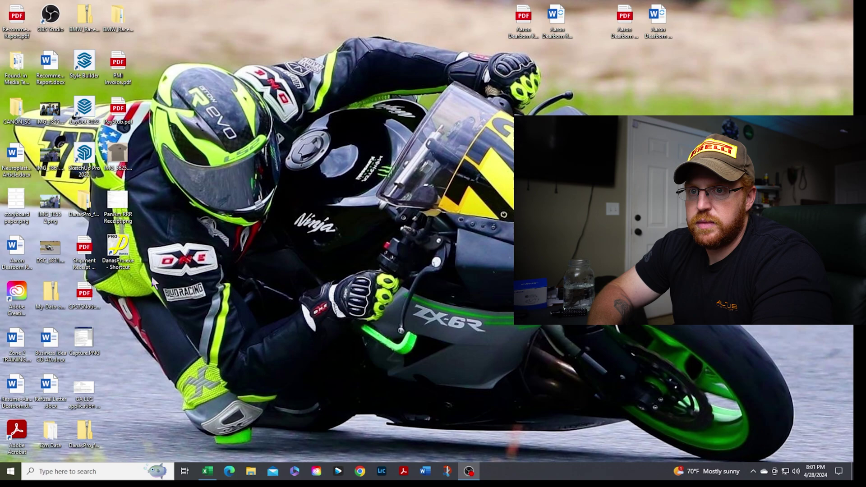
Launch Data ANAlysis Software Pro from the DanasPro shortcut.
double_click(124, 251)
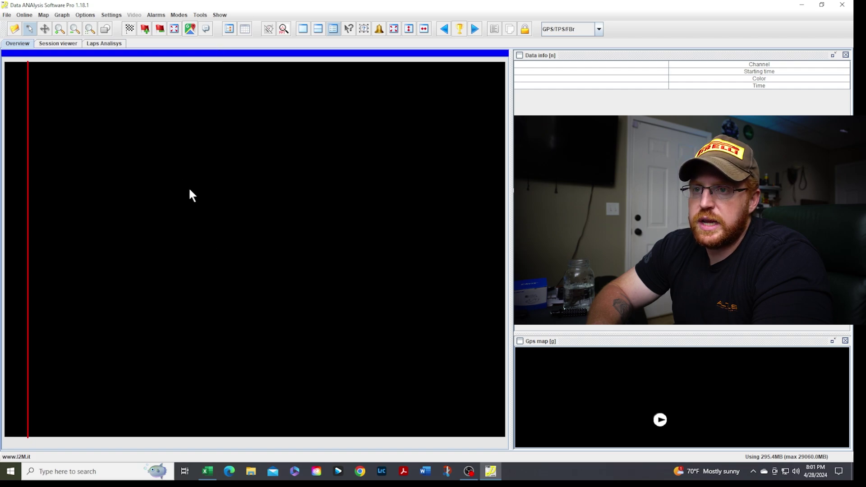
click(275, 232)
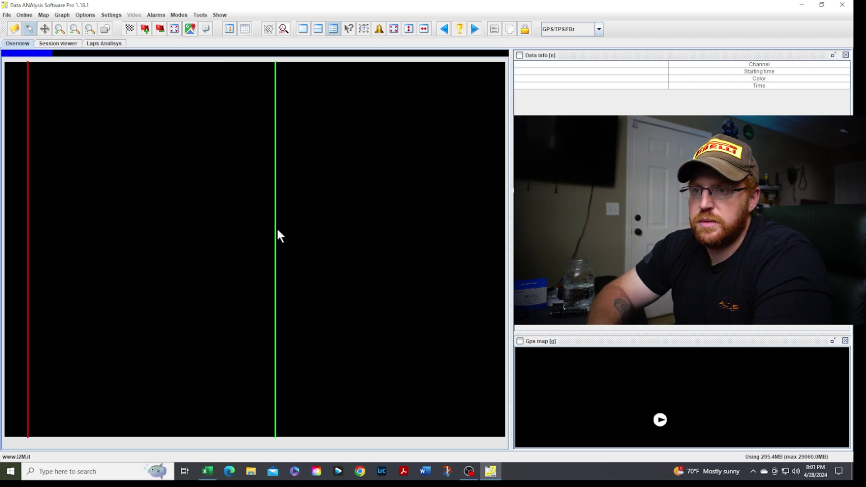
right_click(237, 227)
right_click(237, 188)
click(203, 170)
right_click(231, 171)
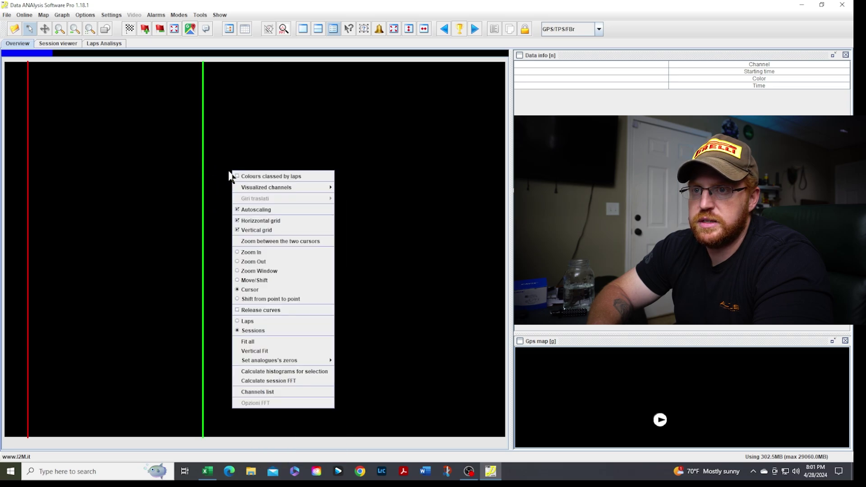
mouse_move(325, 188)
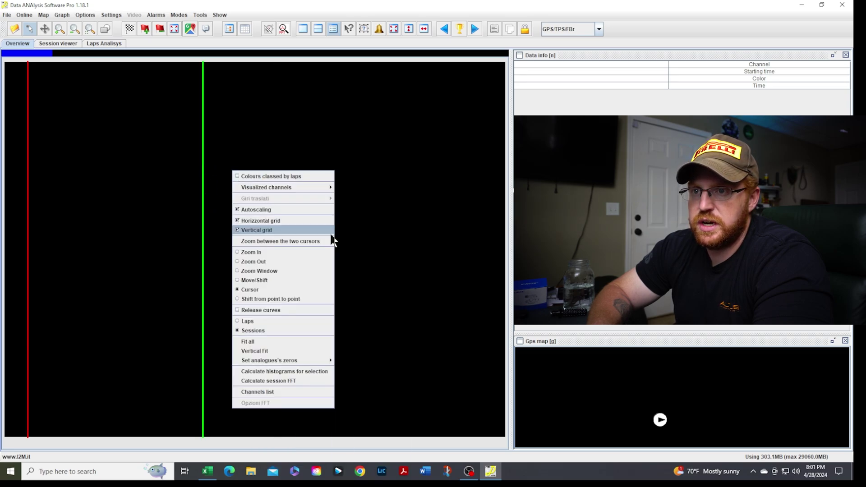
click(260, 136)
click(272, 198)
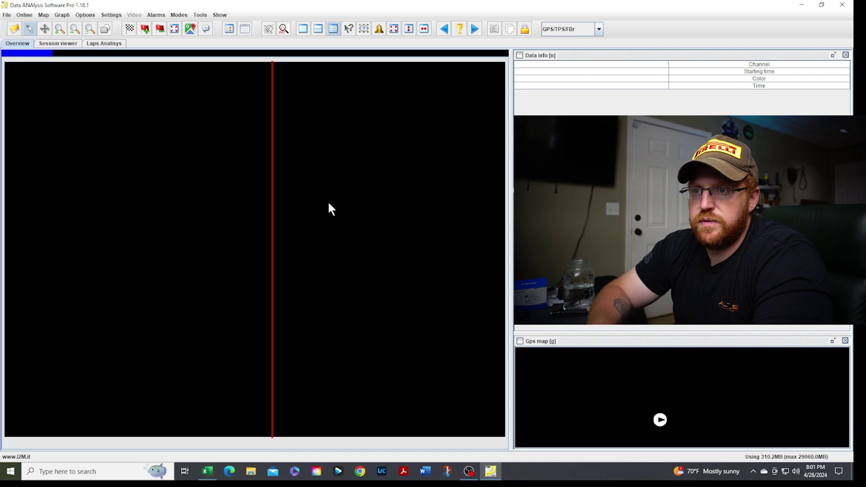
click(329, 201)
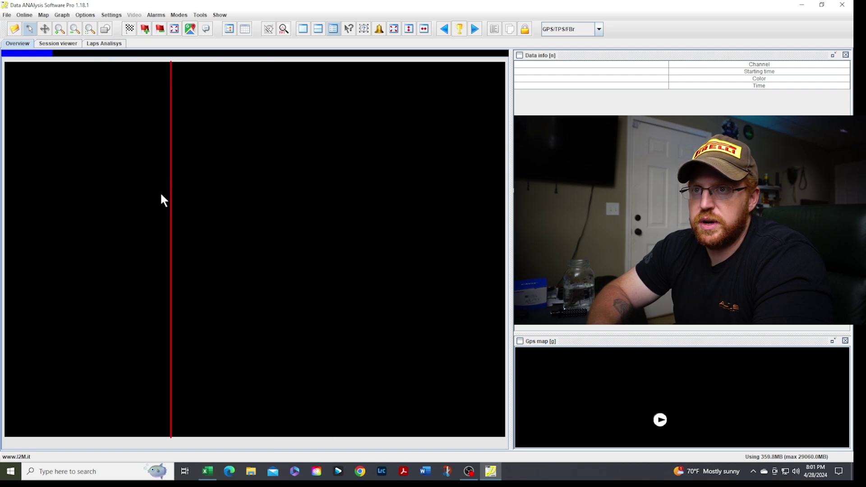
drag(163, 200, 19, 229)
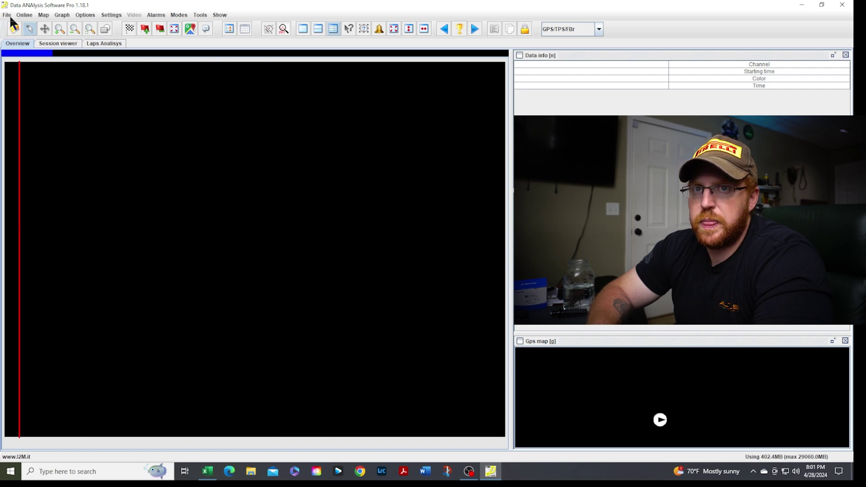
Open the session data file I2M_LittleT_23022024.dat from the Dati folder.
click(7, 15)
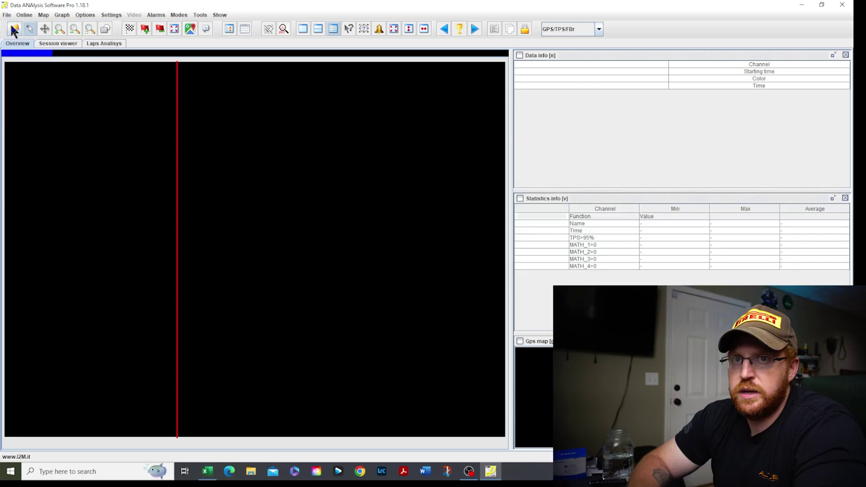
click(14, 29)
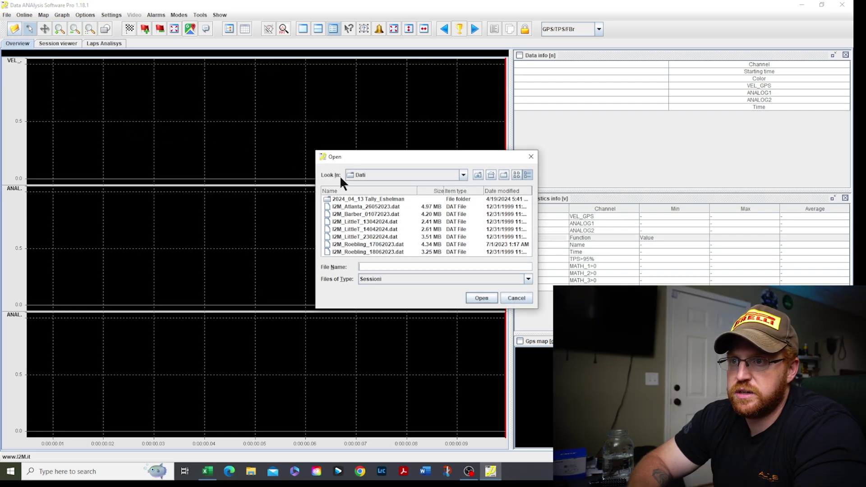
click(463, 175)
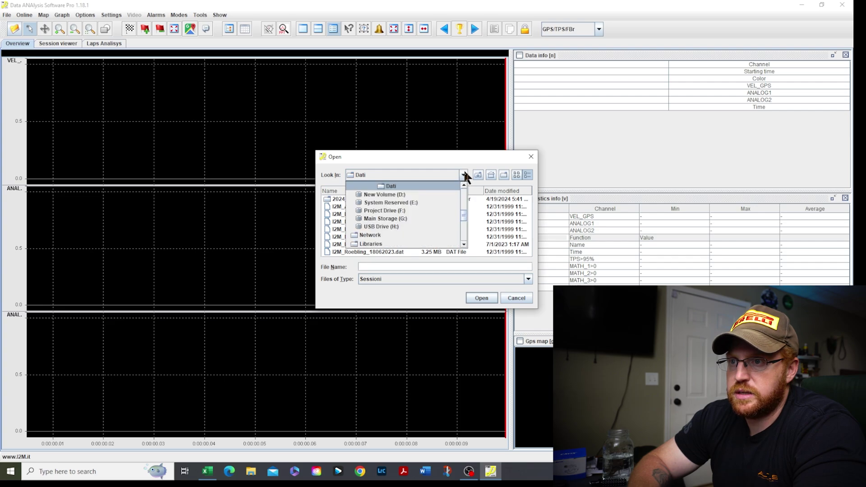
scroll(413, 198, down, 2)
scroll(412, 207, down, 4)
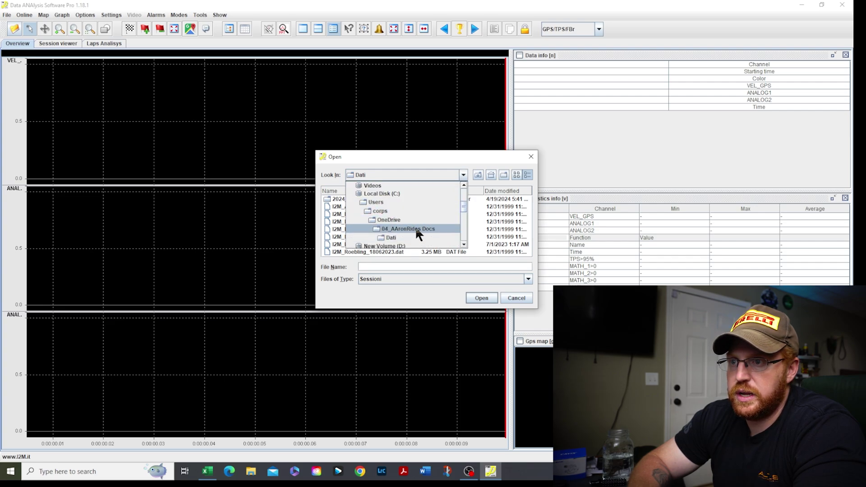
click(442, 169)
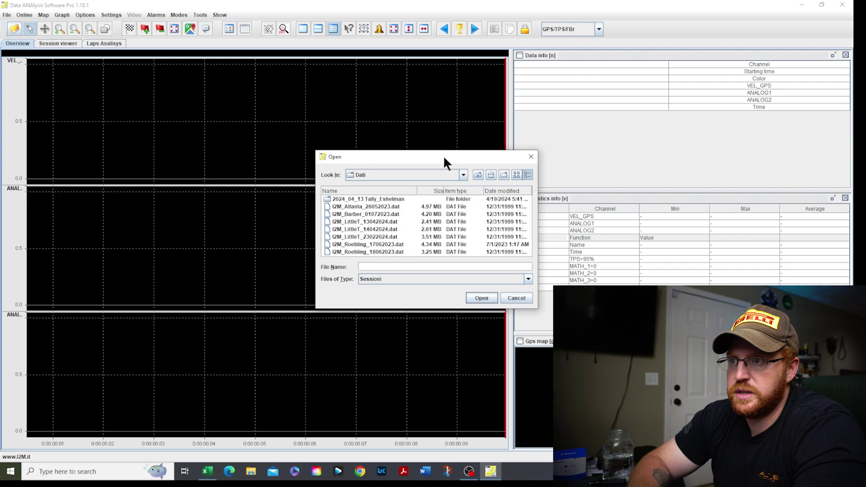
click(389, 237)
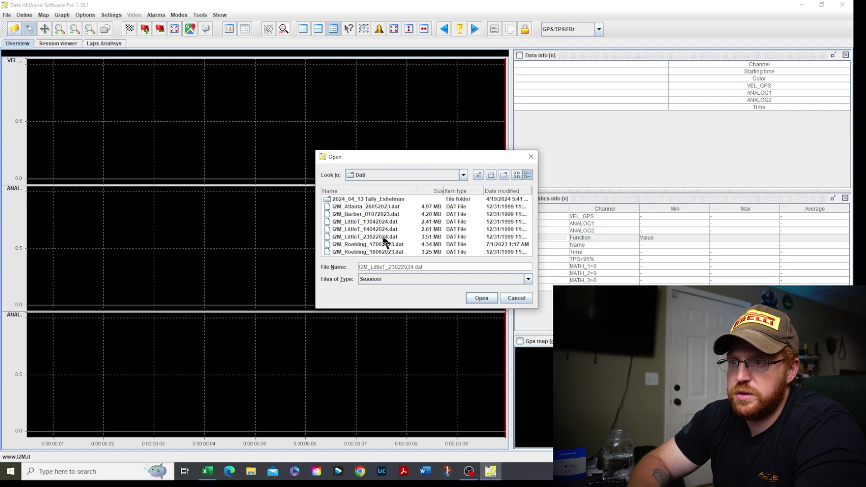
click(481, 298)
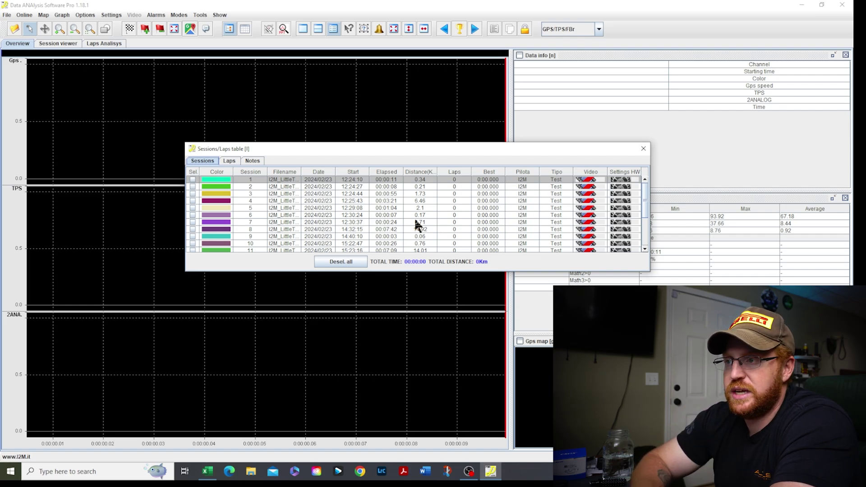
Plot session 8 in the graphs, then shrink, move and hide the sessions table.
click(193, 230)
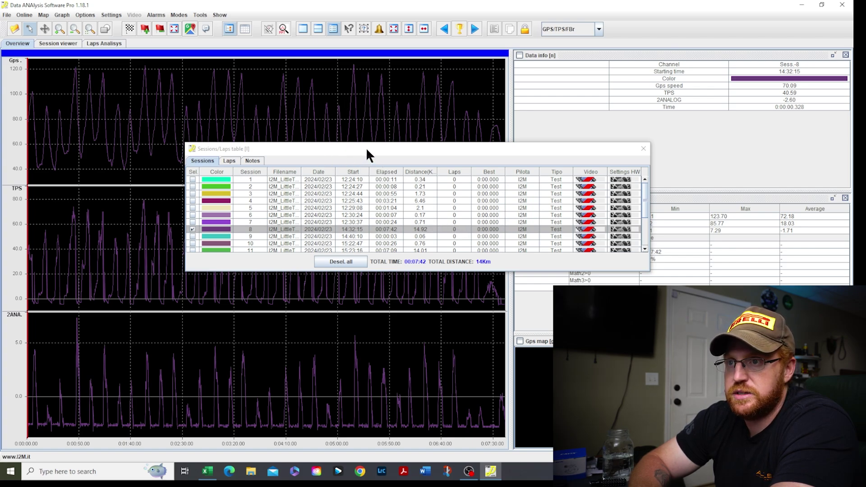
drag(366, 143, 536, 191)
drag(479, 198, 492, 146)
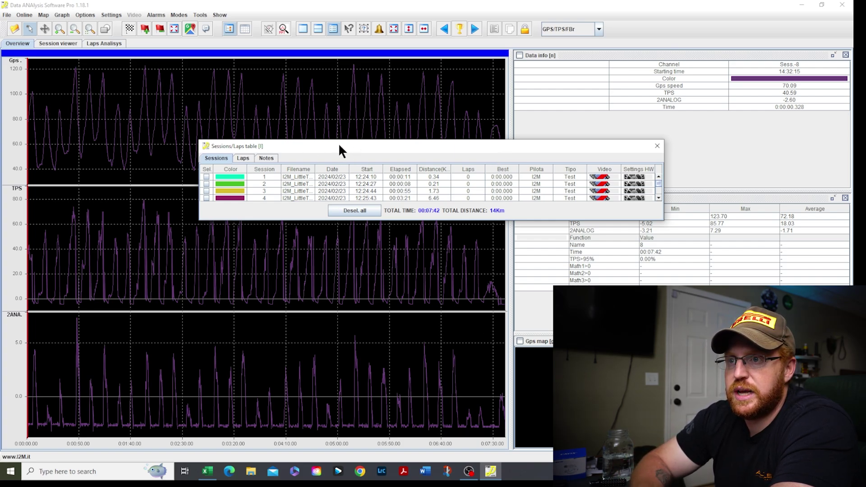
drag(338, 143, 342, 109)
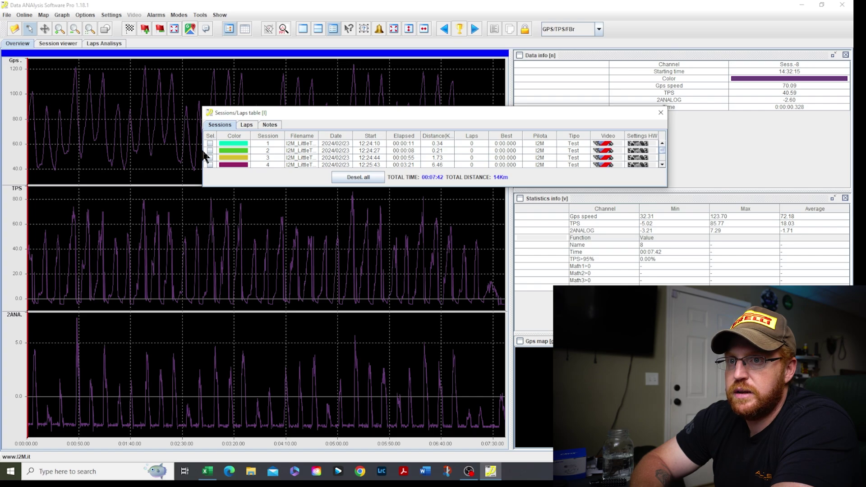
click(244, 28)
click(241, 30)
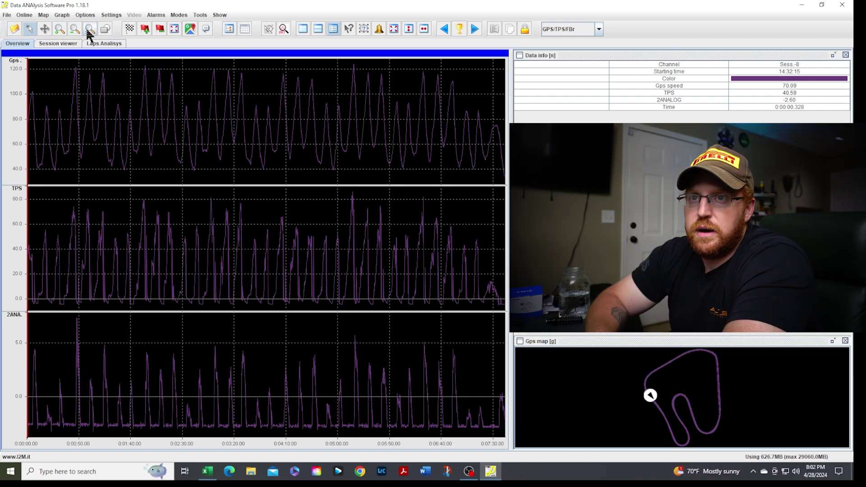
Place the start/finish marker on the upper-left stretch of the track in the GPS map.
click(129, 29)
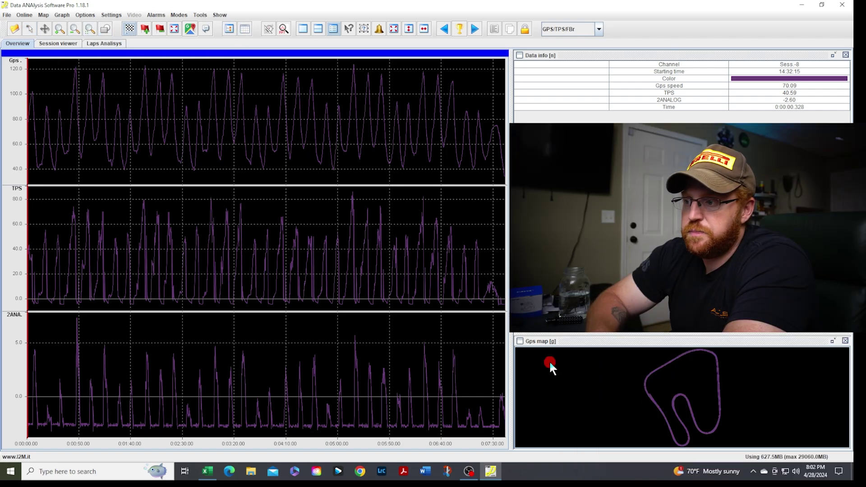
click(657, 370)
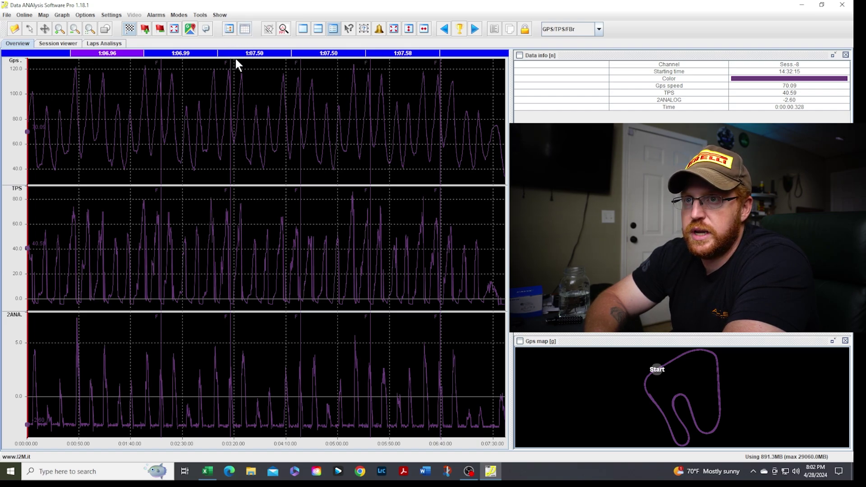
Bring back the sessions table, enlarge it to list all sessions, and plot session 11 instead of session 8.
click(228, 29)
click(228, 30)
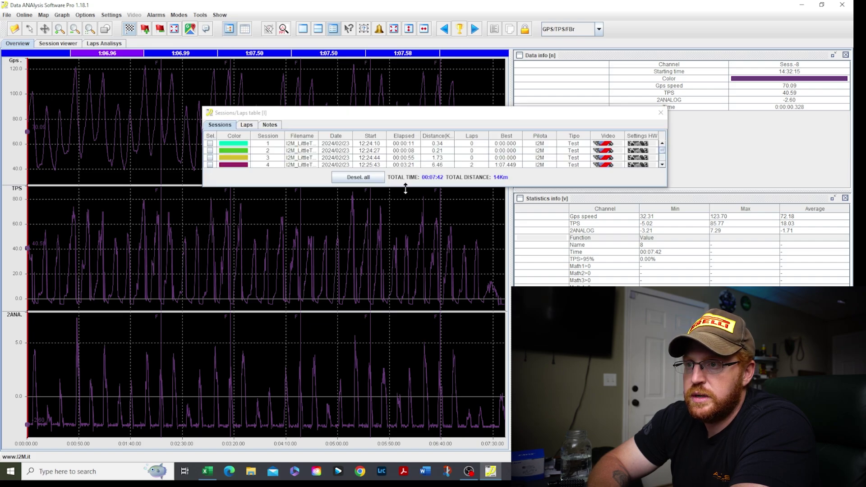
drag(404, 191, 404, 306)
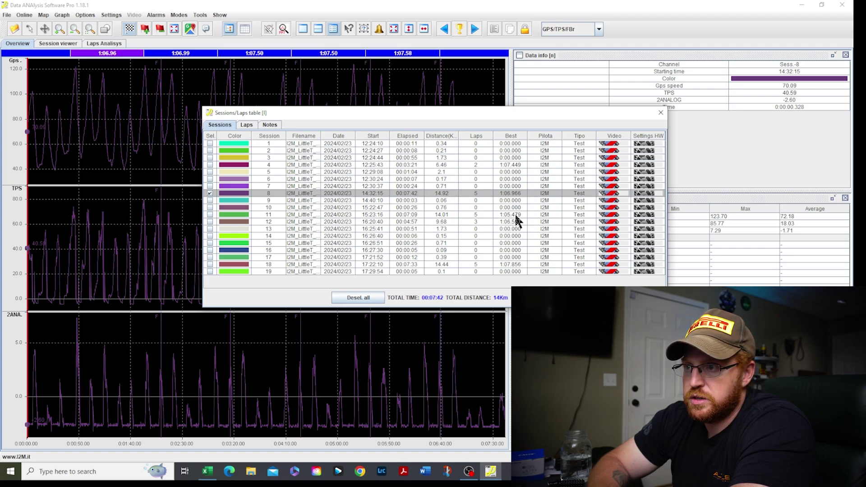
click(210, 215)
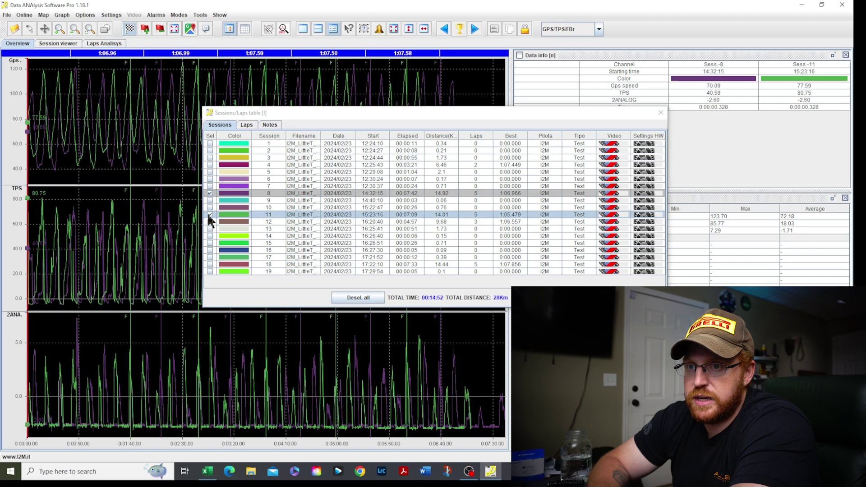
click(211, 194)
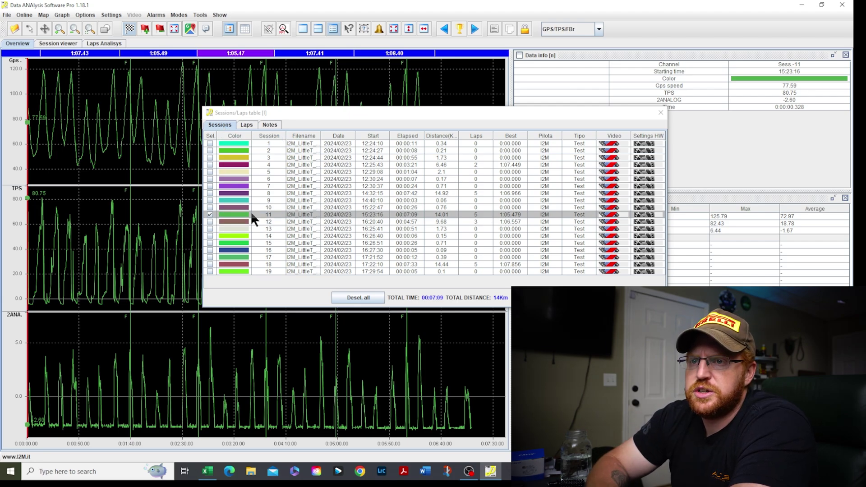
Select lap 11-3 in the list of laps for session 11 and hide the table.
drag(300, 114, 436, 197)
click(355, 204)
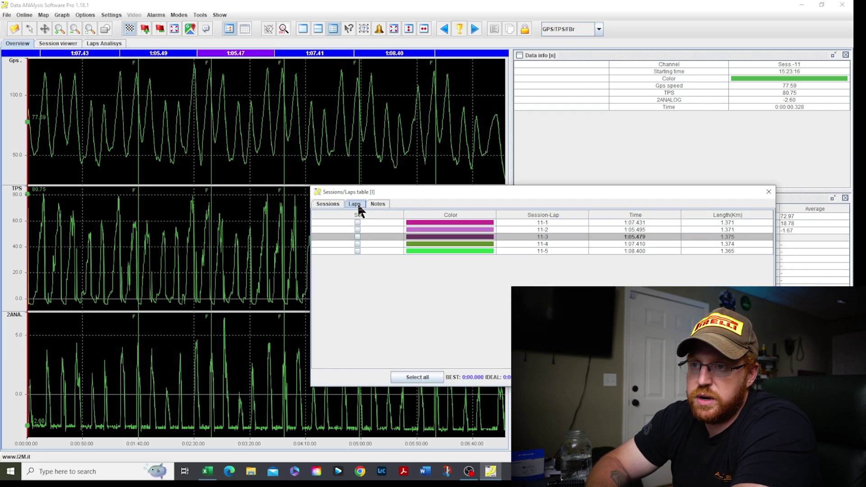
click(358, 237)
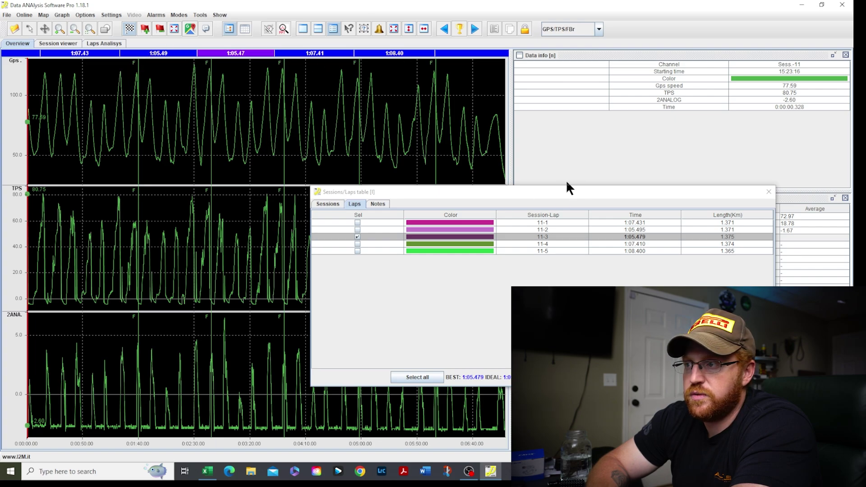
drag(543, 191, 413, 157)
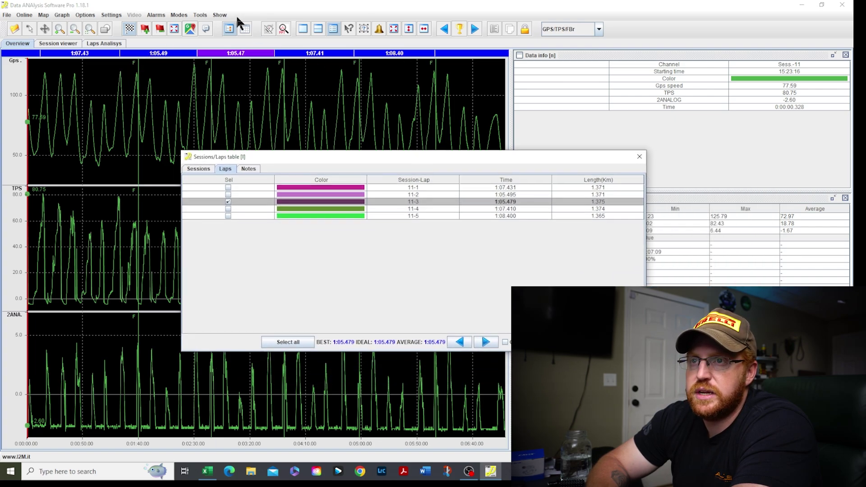
click(229, 30)
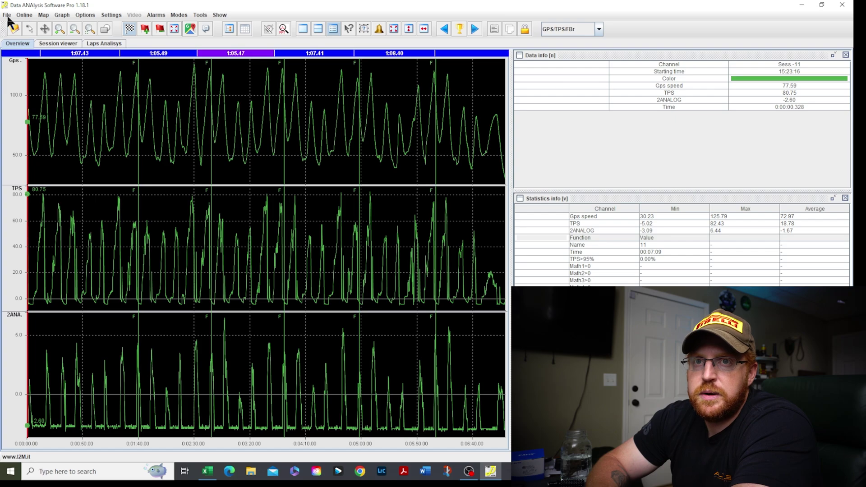
Switch the graphs from displaying sessions to displaying laps.
click(62, 17)
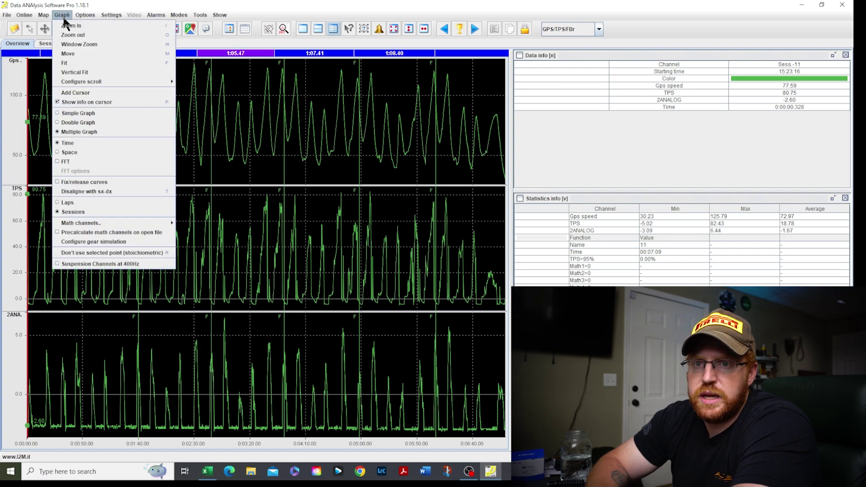
click(68, 203)
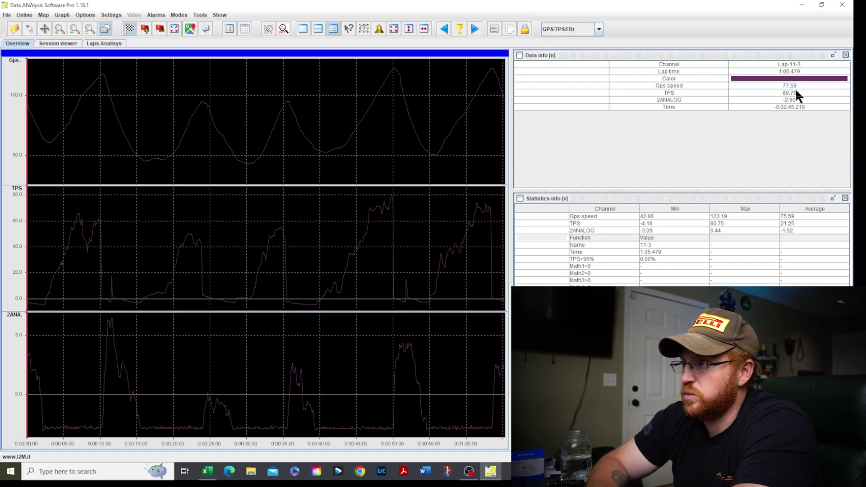
click(764, 78)
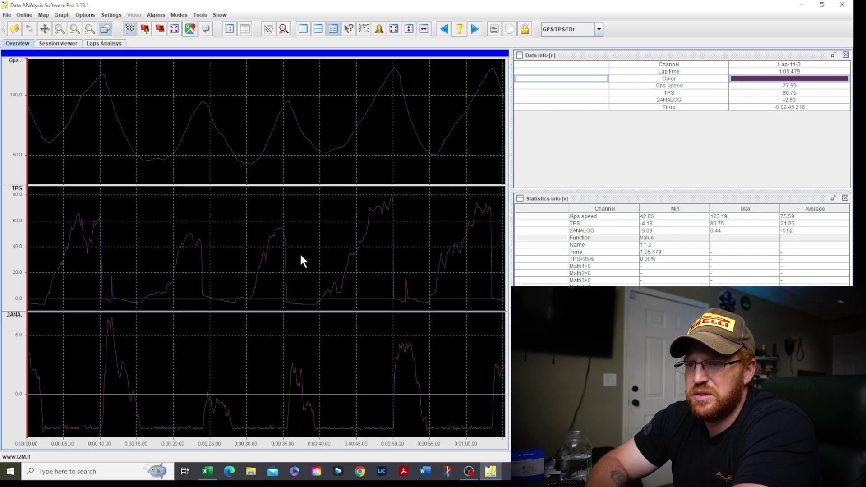
Change the trace color of lap 11-3 to red in the list of laps and hide the table.
click(228, 28)
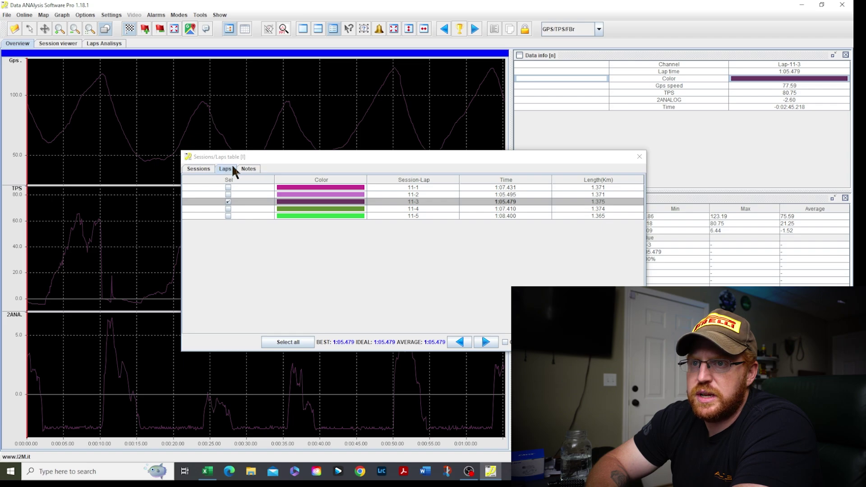
double_click(302, 201)
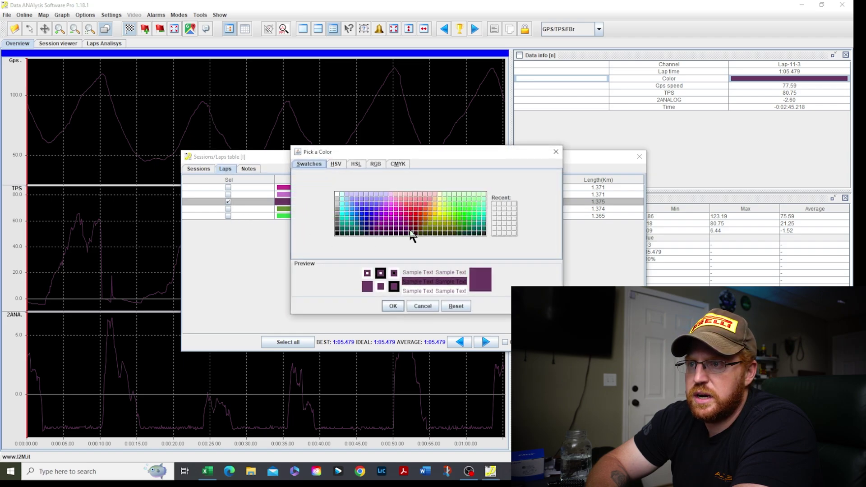
click(411, 214)
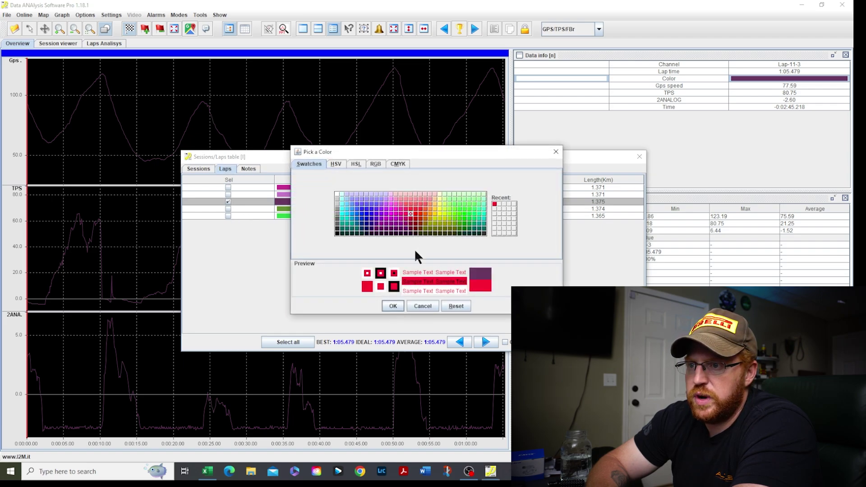
click(392, 306)
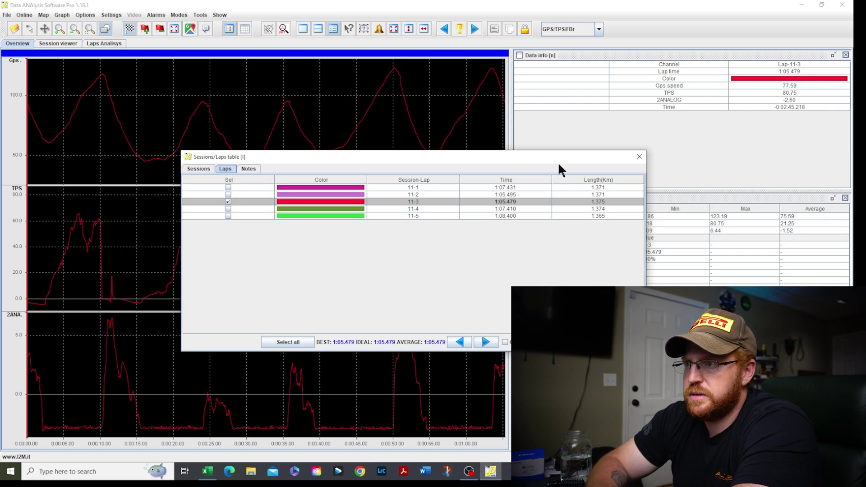
click(248, 30)
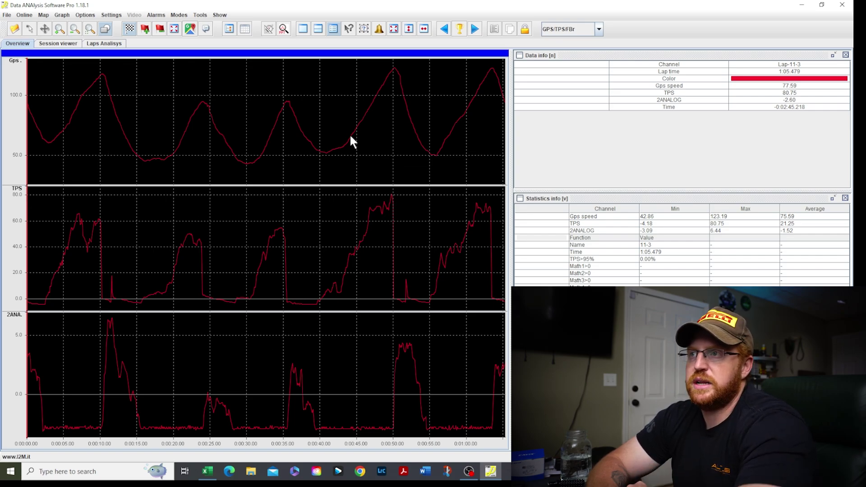
Switch the display mode to Modo2 and back to GPS/TPS/FBr.
click(598, 29)
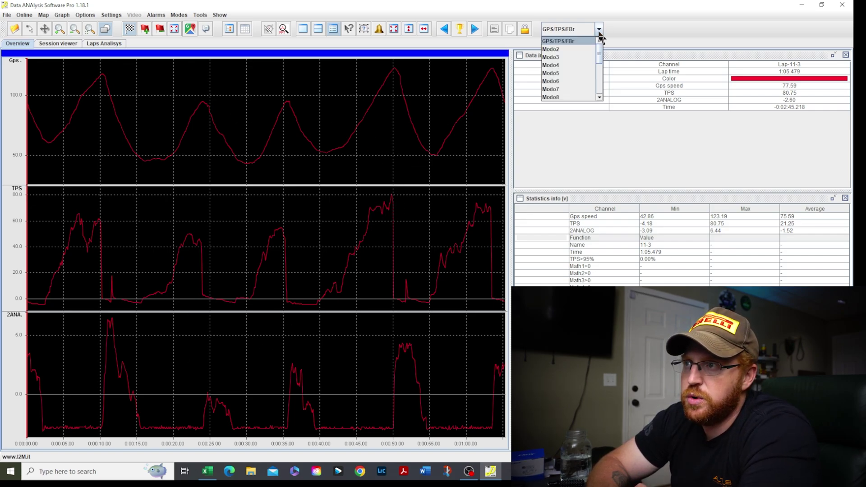
click(577, 49)
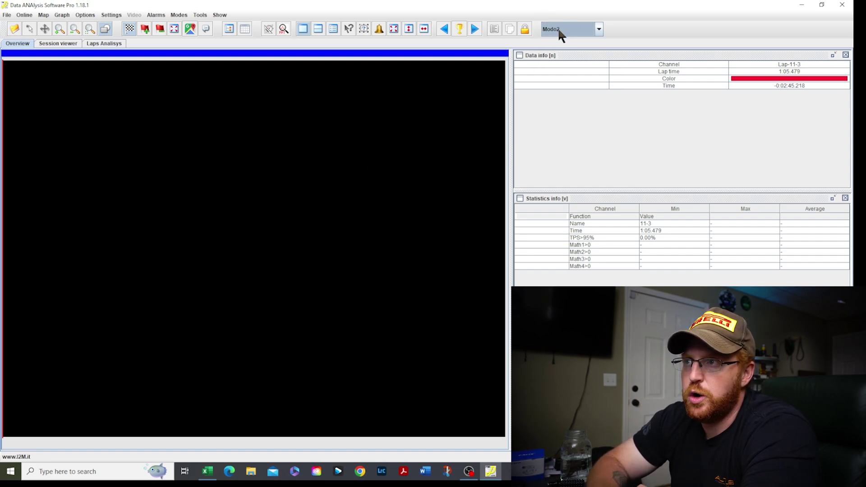
click(599, 29)
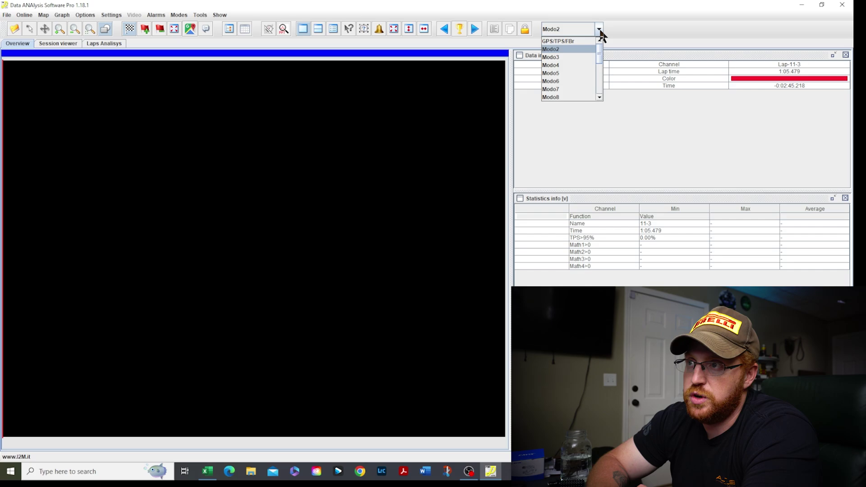
click(575, 41)
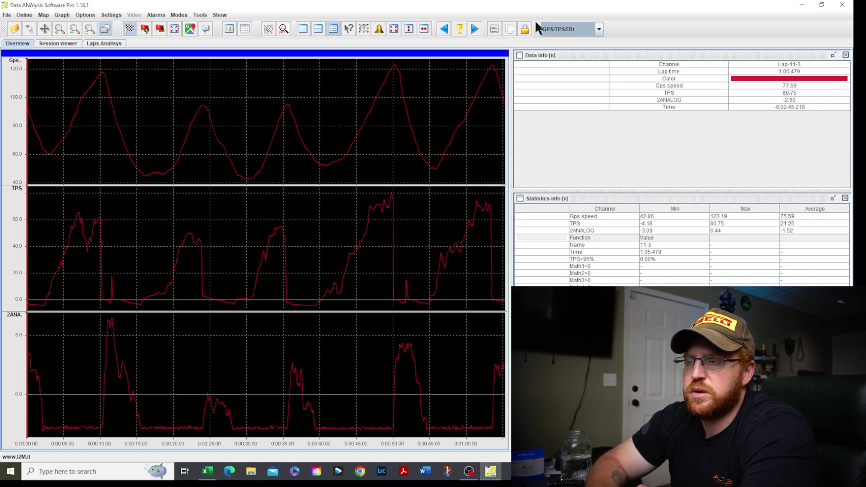
Switch the display mode to Modo2 and add the Gps speed channel to its empty graph.
click(599, 29)
click(594, 44)
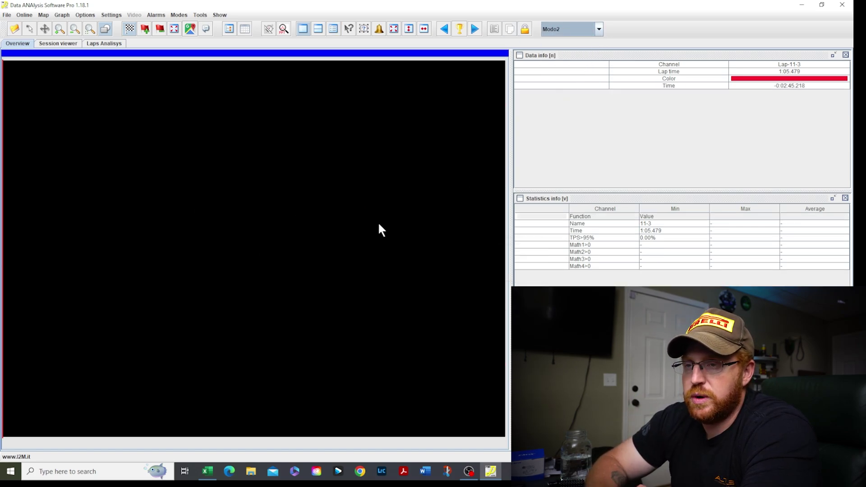
right_click(229, 205)
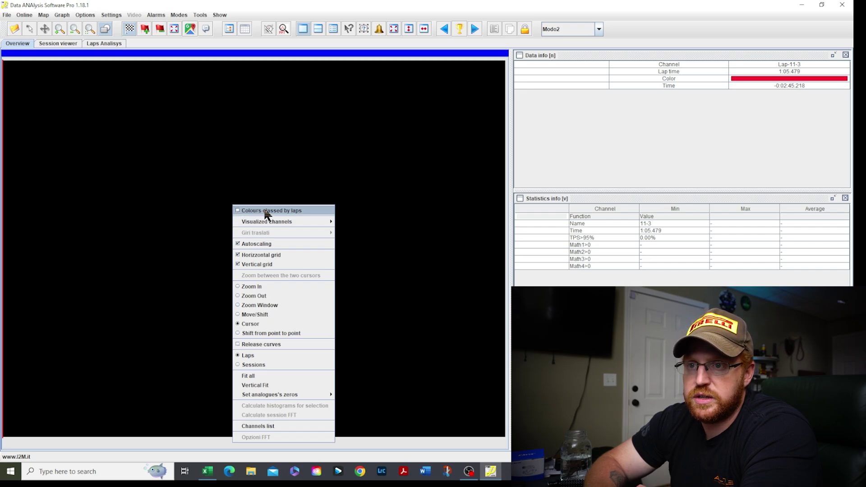
mouse_move(285, 223)
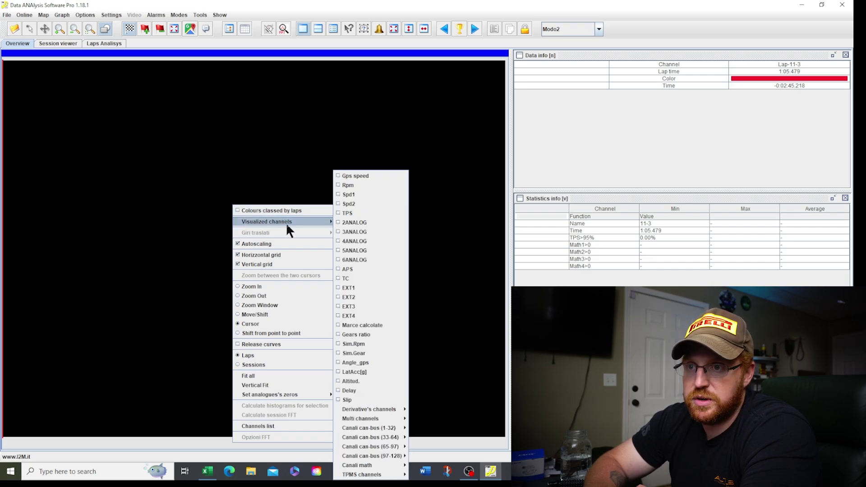
click(344, 176)
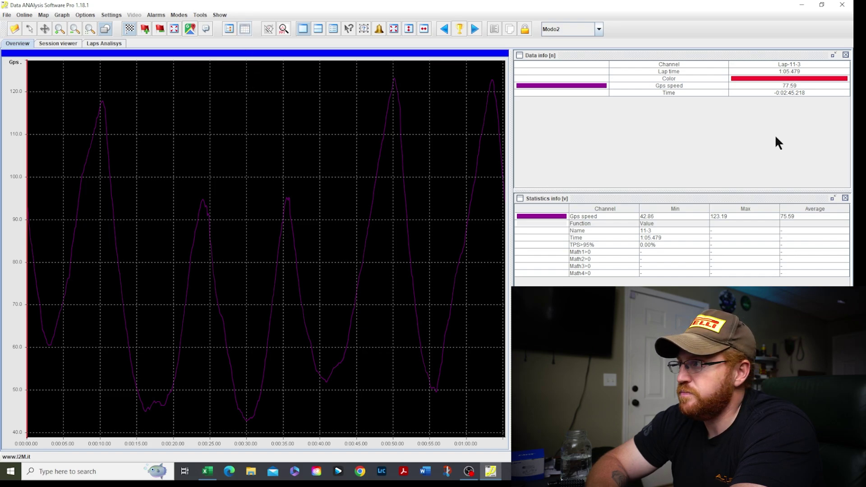
Show the channels list in a widened window beside the graph and look through the available channels.
key(m)
drag(660, 32, 635, 35)
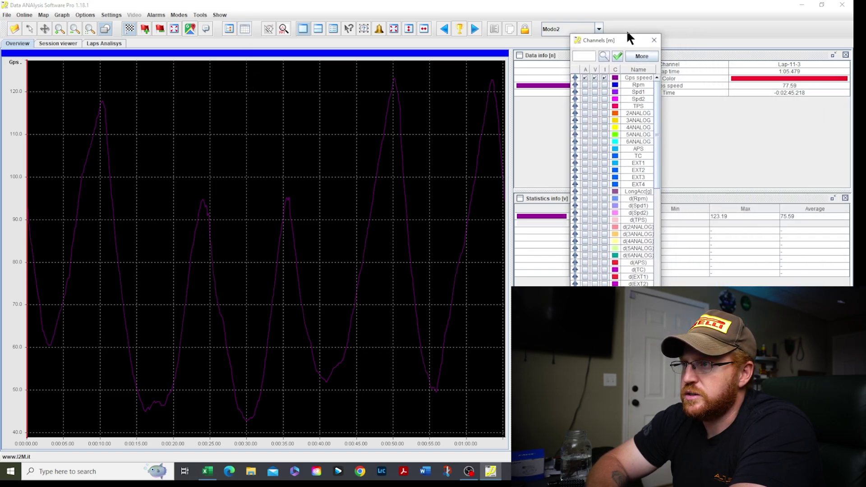
drag(627, 35, 567, 71)
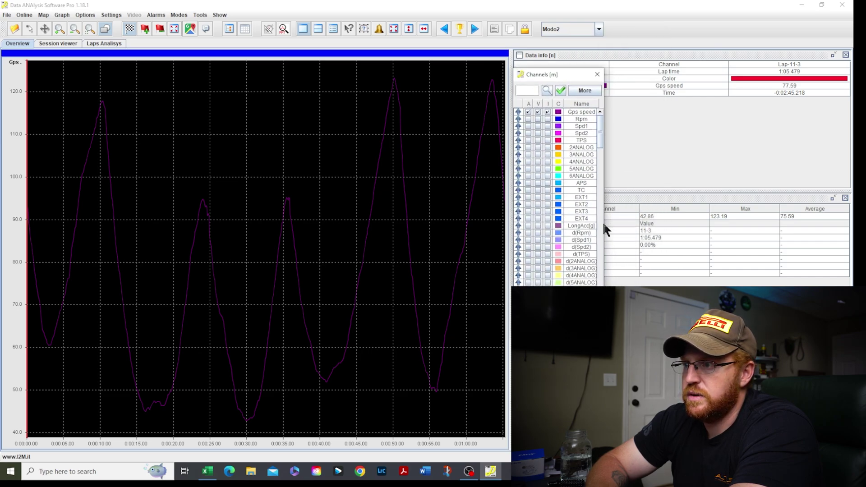
drag(606, 222, 681, 212)
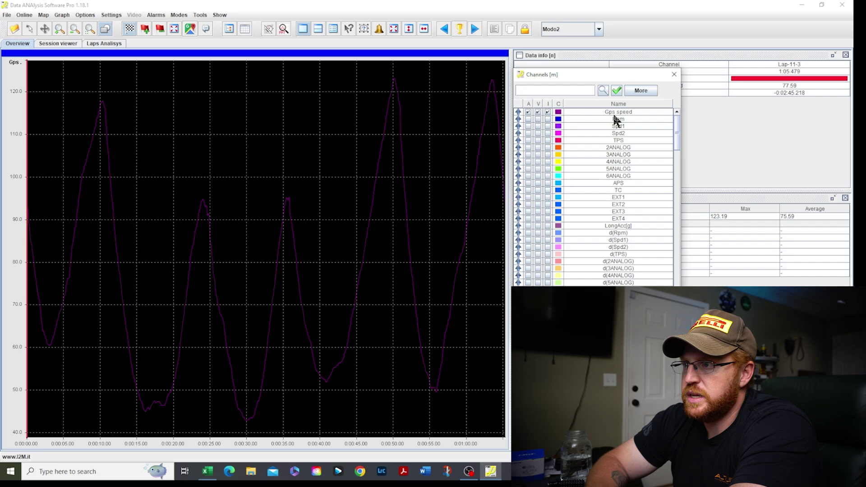
scroll(587, 267, down, 1)
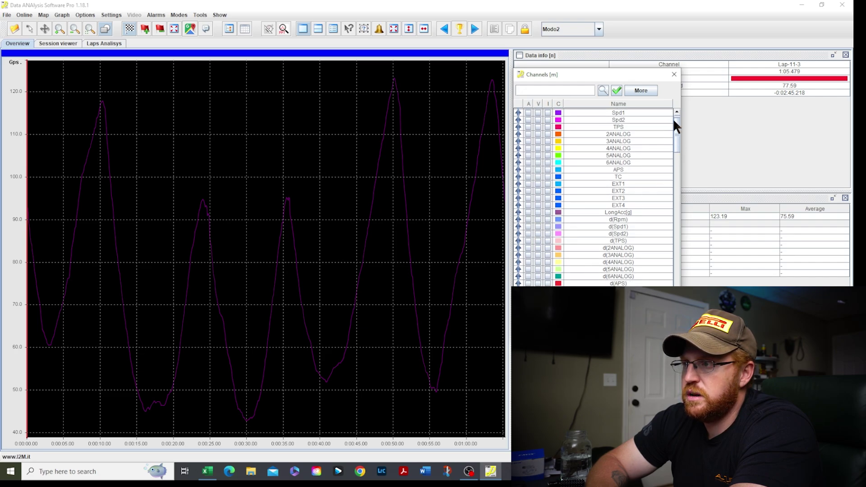
drag(673, 121, 675, 174)
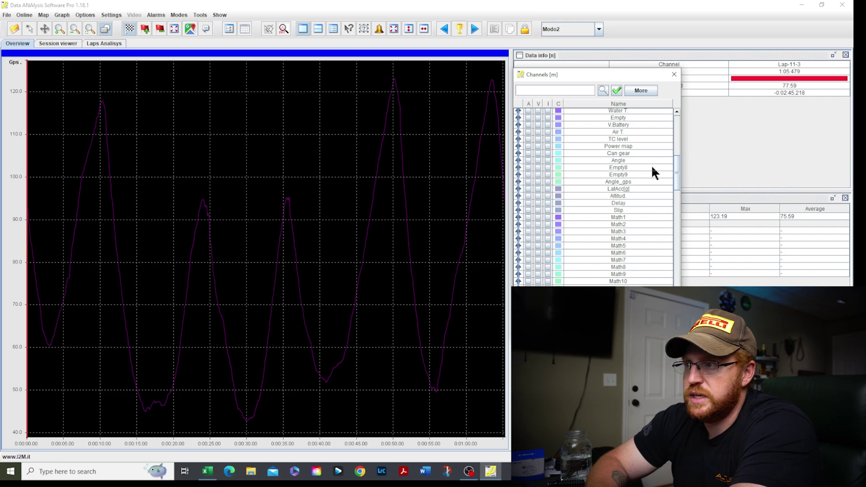
drag(678, 170, 680, 127)
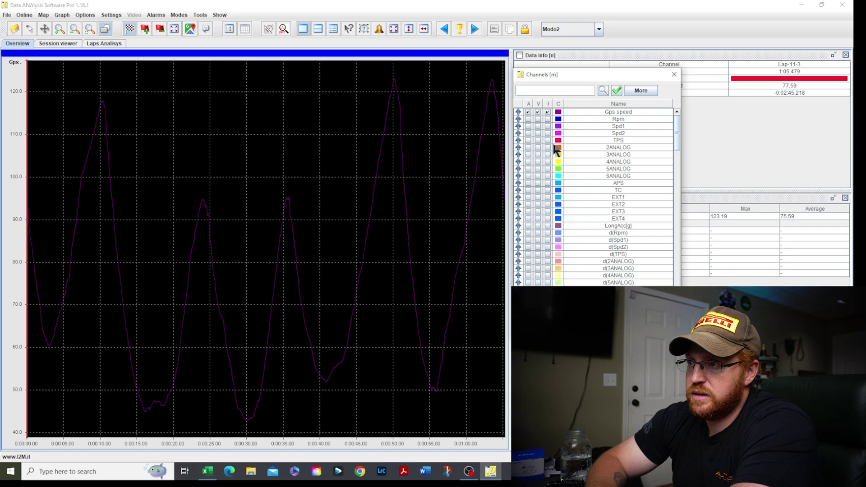
Add the TPS and APS channels to the graph together with Gps speed.
click(539, 138)
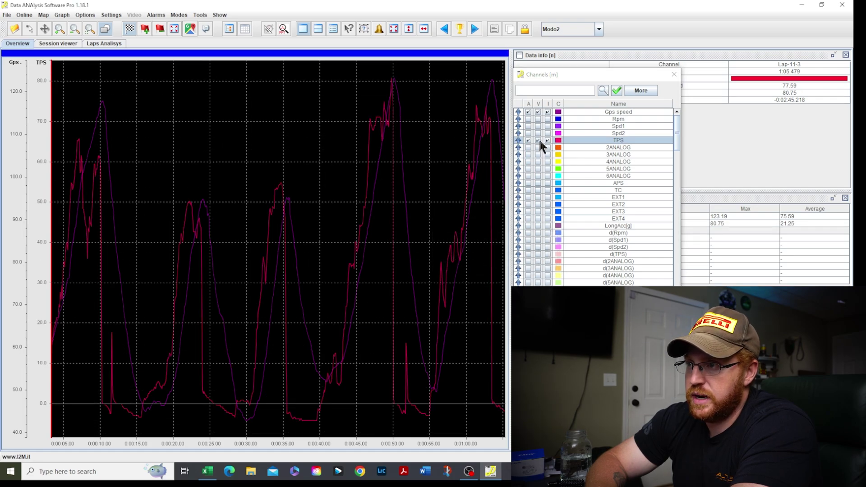
click(538, 140)
click(538, 182)
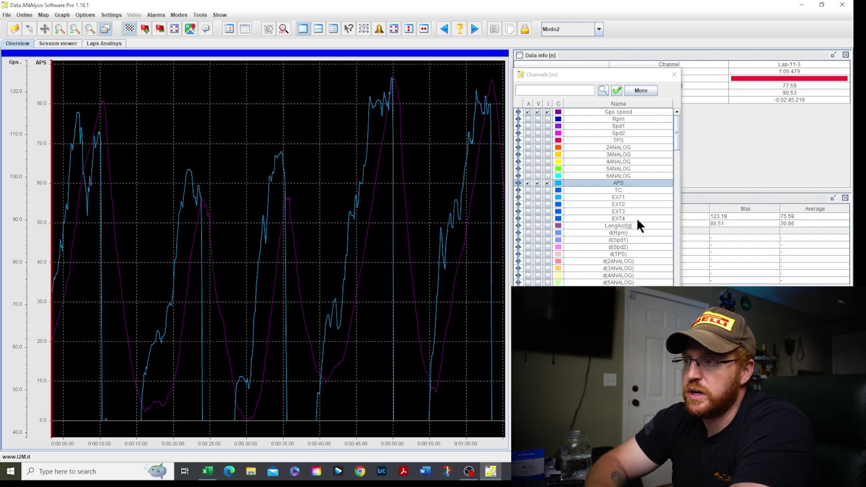
click(538, 141)
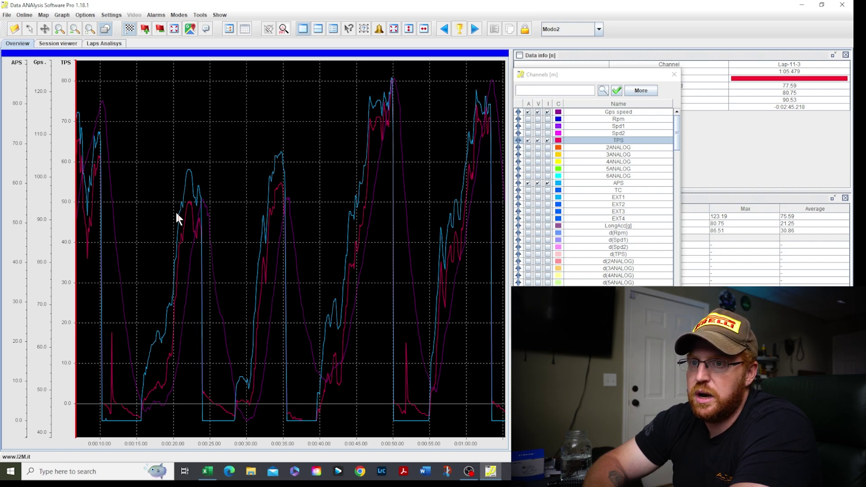
Compare the TPS and APS traces up close with the cursor at about 22 s, and fit the whole lap again.
drag(177, 218, 183, 199)
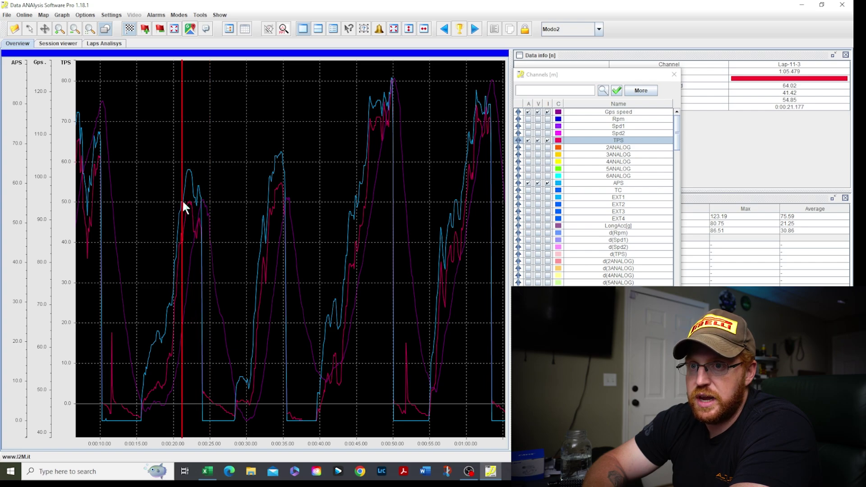
scroll(185, 185, up, 1)
scroll(195, 221, up, 5)
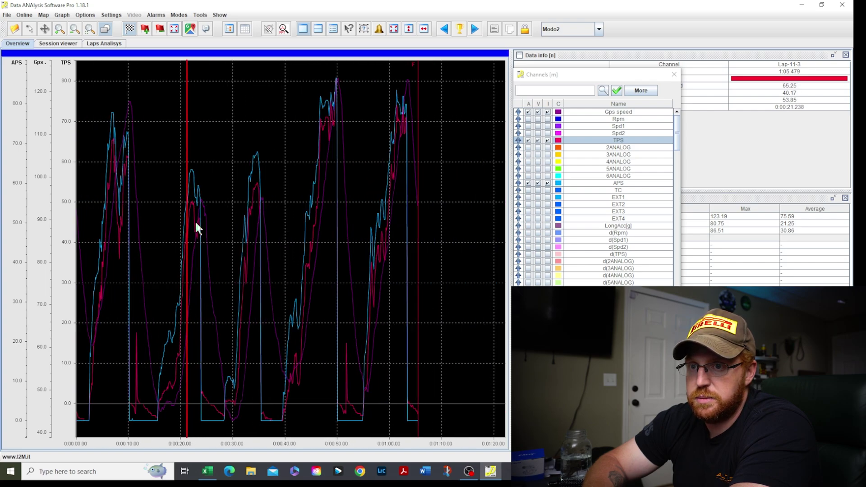
drag(178, 266, 176, 178)
scroll(180, 203, up, 1)
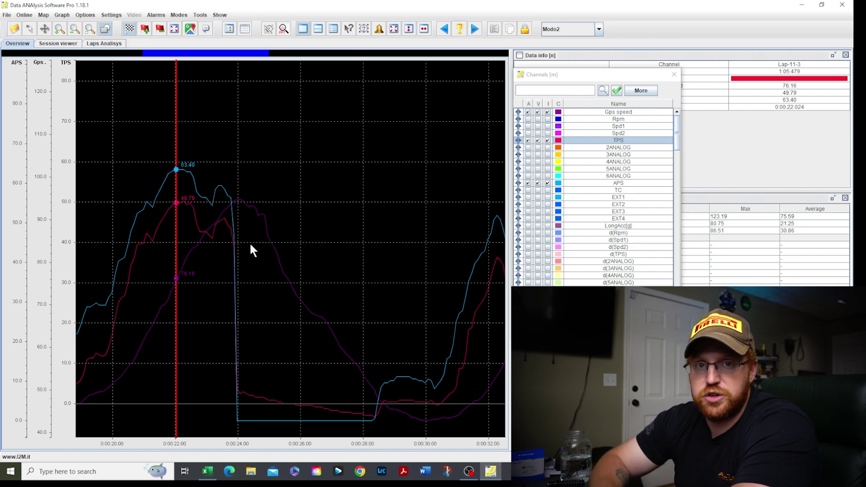
click(394, 29)
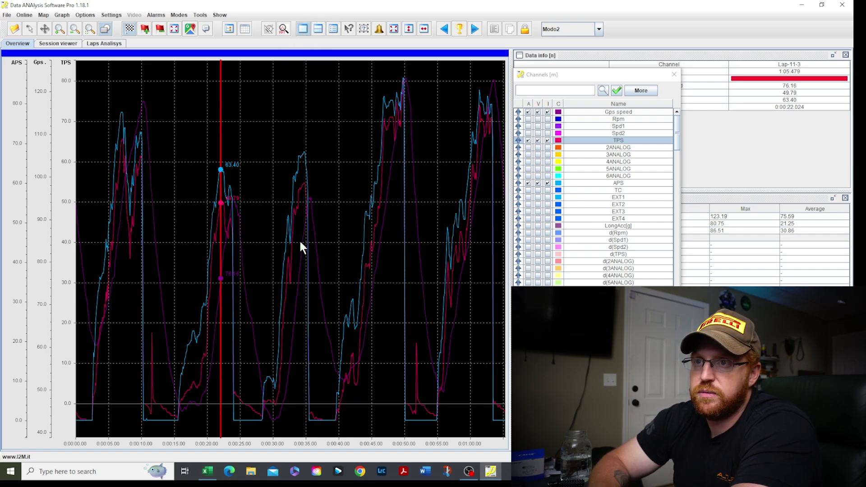
Split the single graph so that Gps speed, TPS and APS each have their own graph.
click(318, 29)
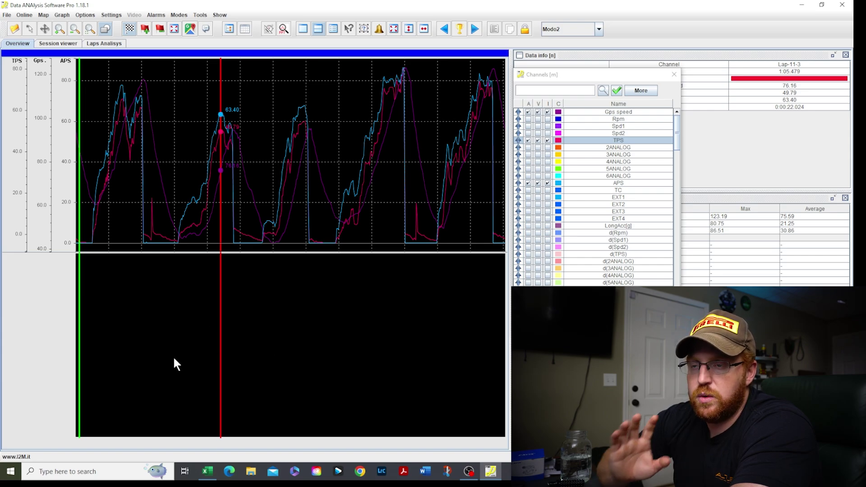
click(333, 28)
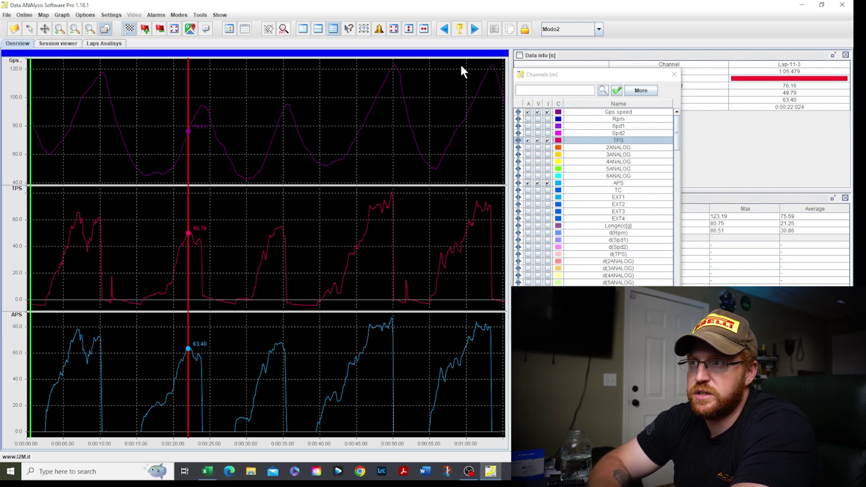
click(598, 29)
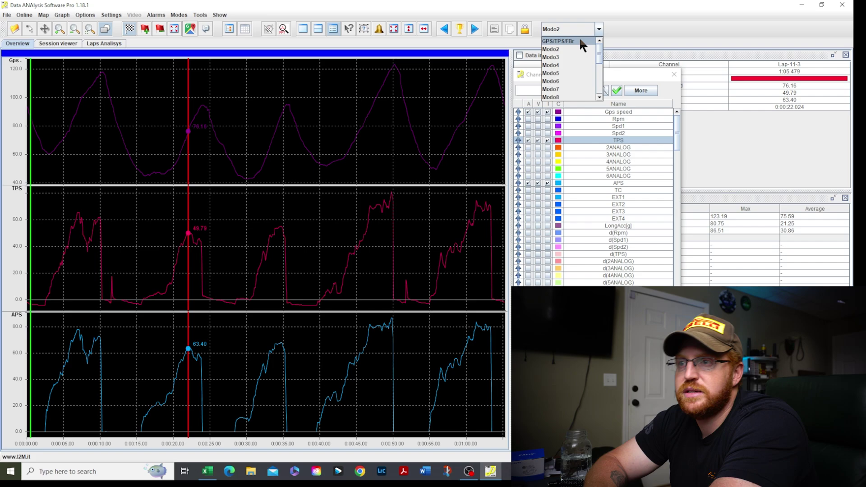
Remove the TPS channel from the display and close the channels list.
click(537, 138)
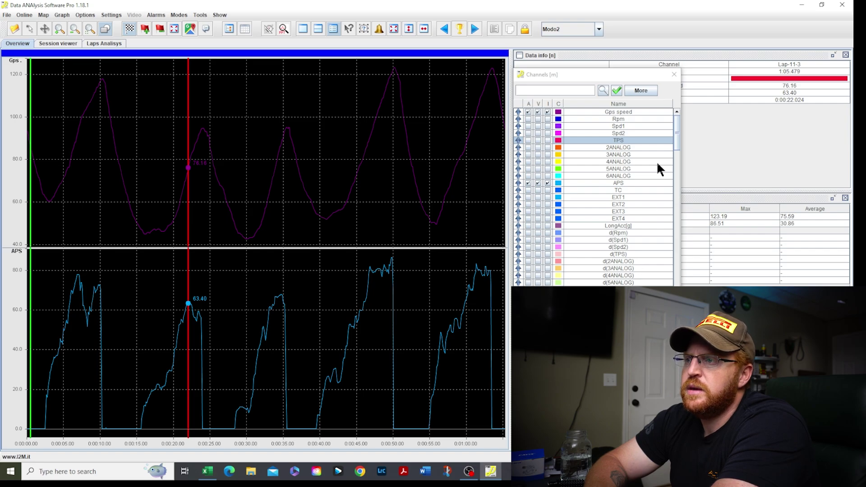
drag(629, 74, 692, 73)
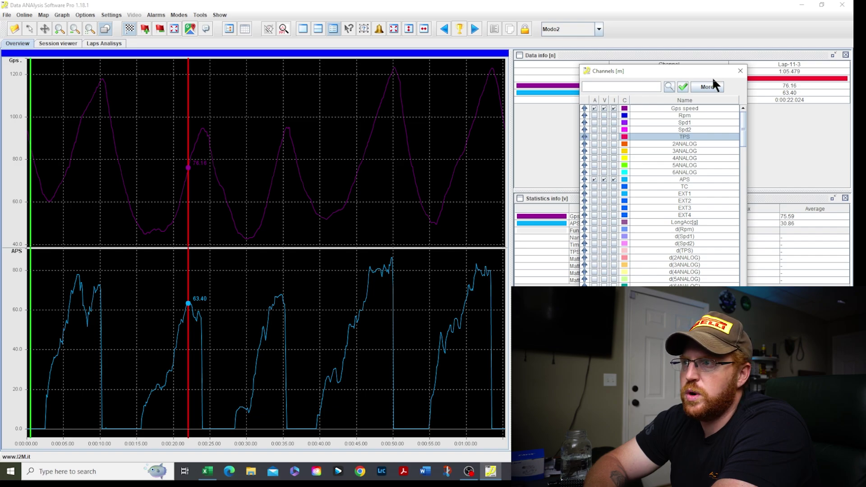
click(740, 71)
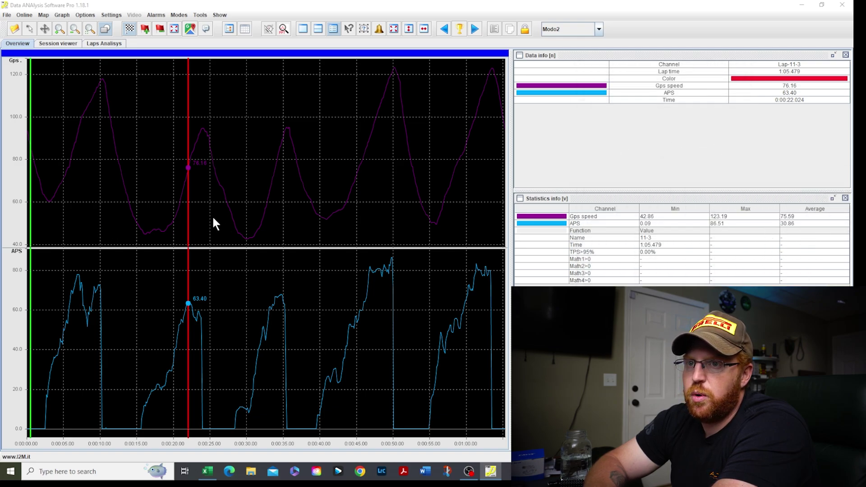
Read Gps speed and APS along the lap by moving the cursor from about 36.7 s through 41.7 s to 49.8 s.
drag(213, 216, 292, 206)
drag(289, 138, 295, 154)
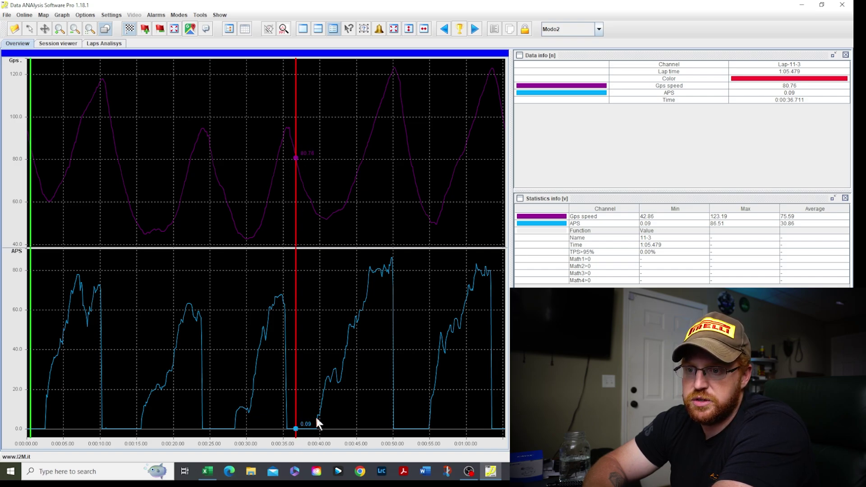
click(333, 177)
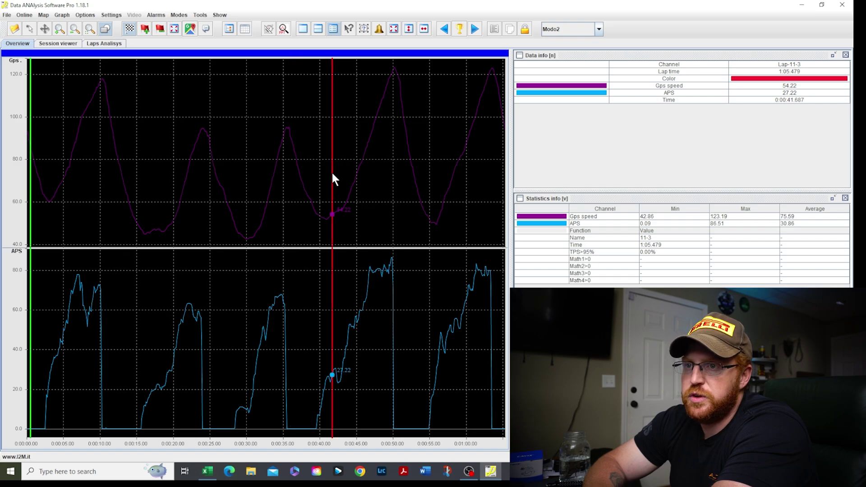
drag(336, 267, 391, 263)
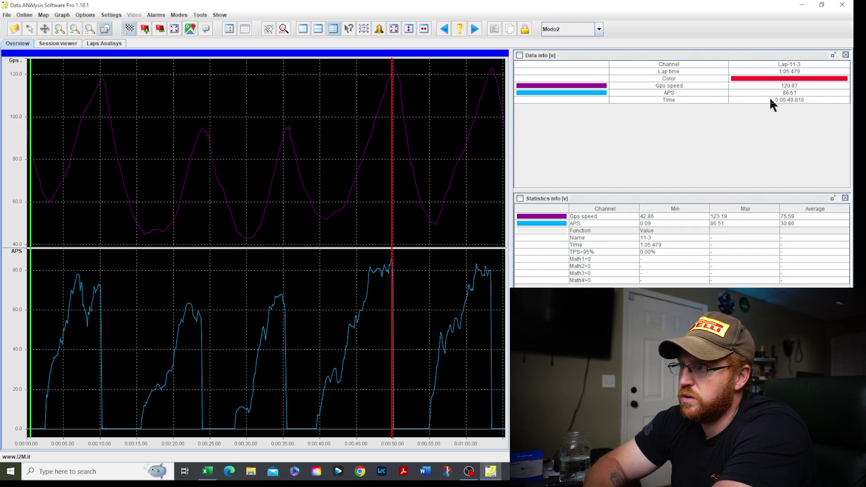
Read Gps speed and APS with the cursor at about 50.5 s and 2.7 s, comparing the bike's position on the GPS map.
click(385, 215)
drag(385, 216, 396, 218)
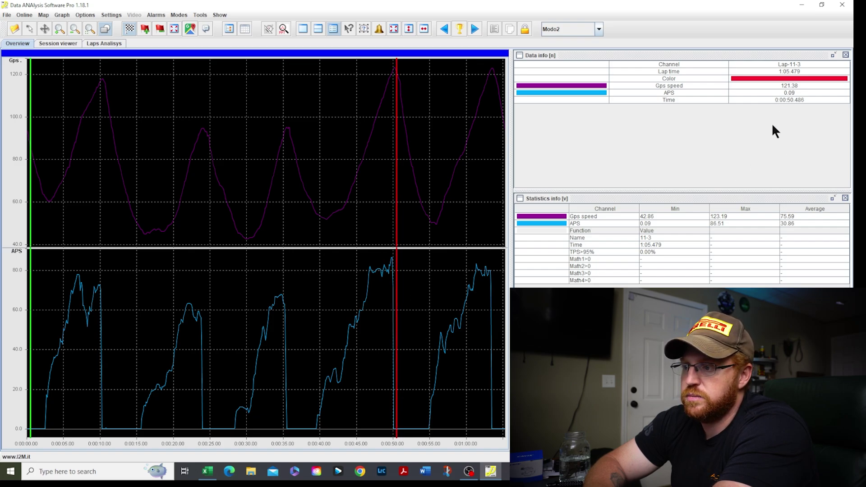
click(29, 29)
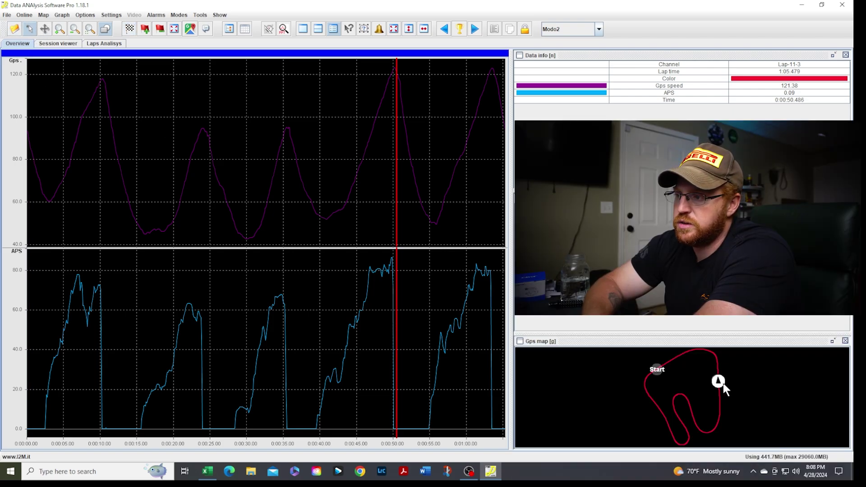
mouse_move(397, 235)
mouse_down()
mouse_move(449, 237)
mouse_move(448, 230)
mouse_move(46, 234)
mouse_up()
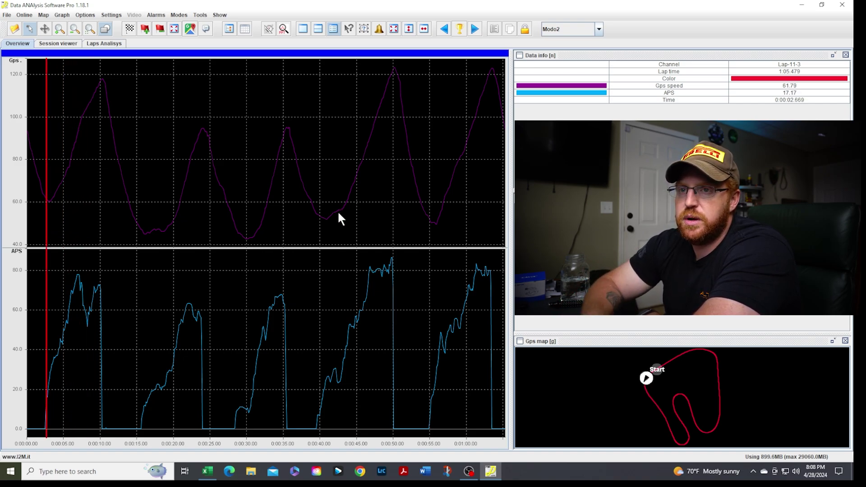
Switch the display mode to GPS/TPS/FBr to view its graphs, and return to Modo2.
click(599, 28)
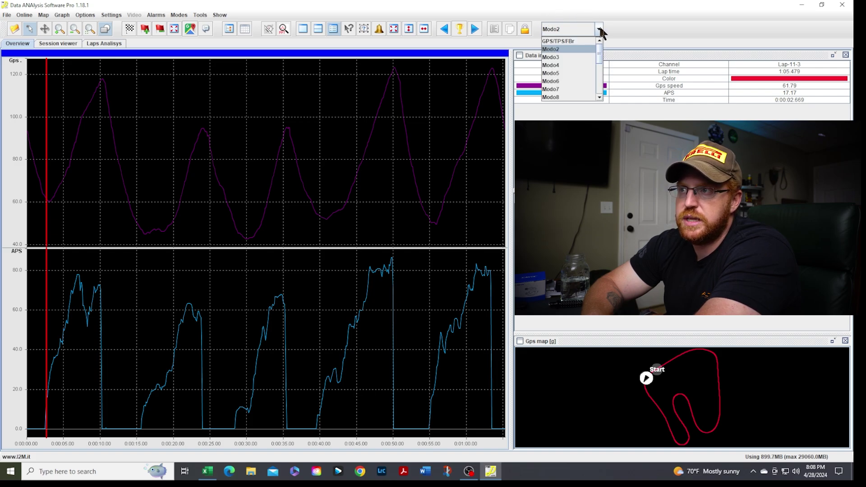
click(582, 37)
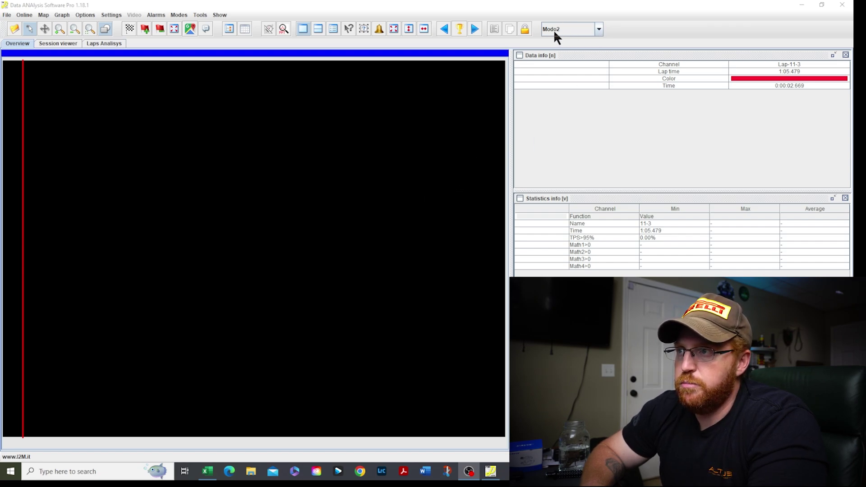
click(599, 29)
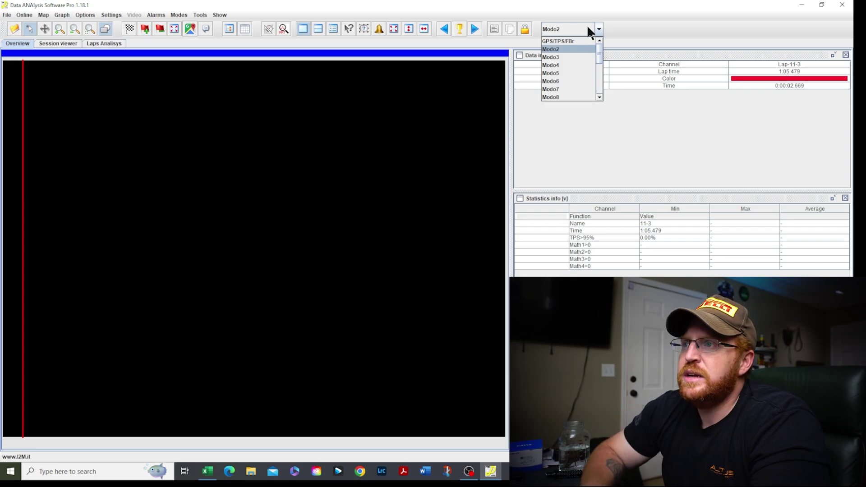
click(577, 41)
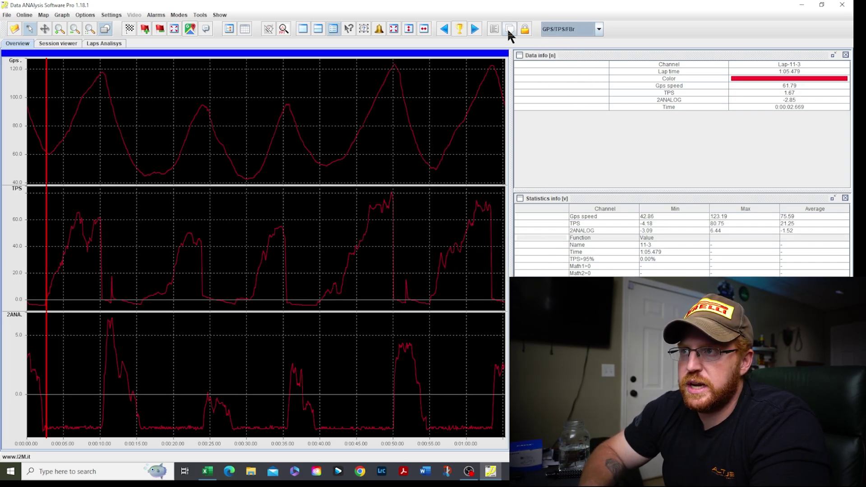
click(599, 30)
click(586, 47)
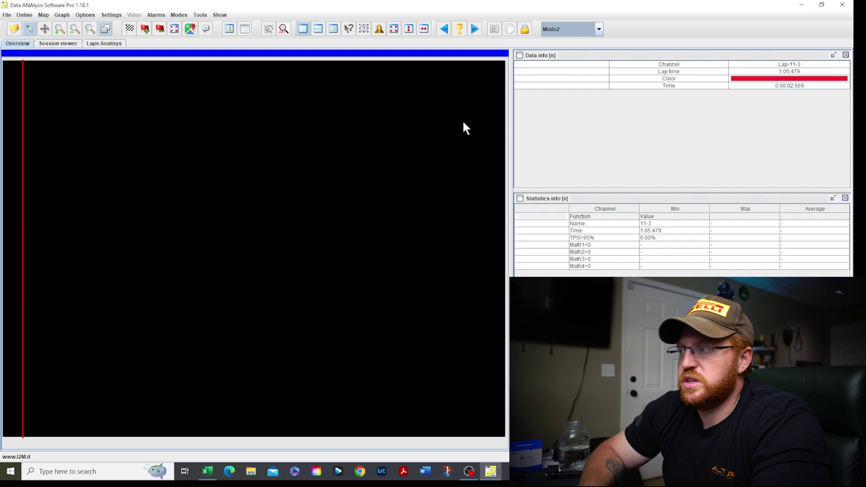
Open the channels list for Modo2 and widen it to give the channel names more room.
click(246, 28)
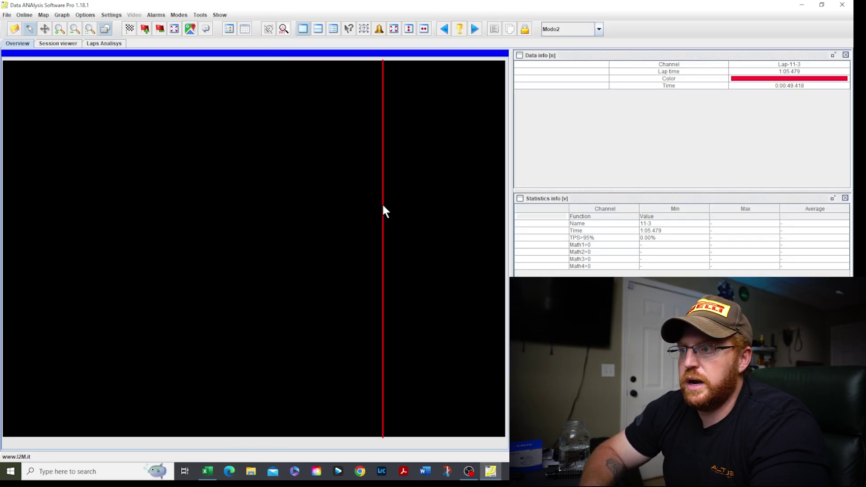
click(153, 199)
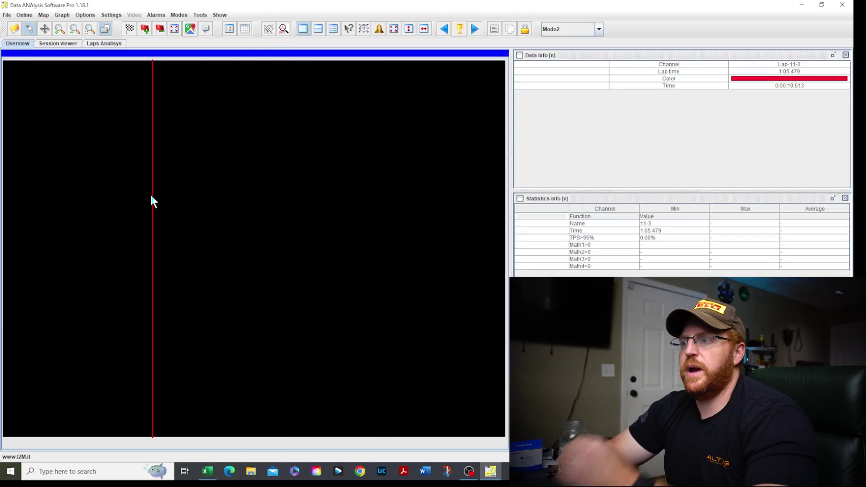
click(245, 29)
click(244, 29)
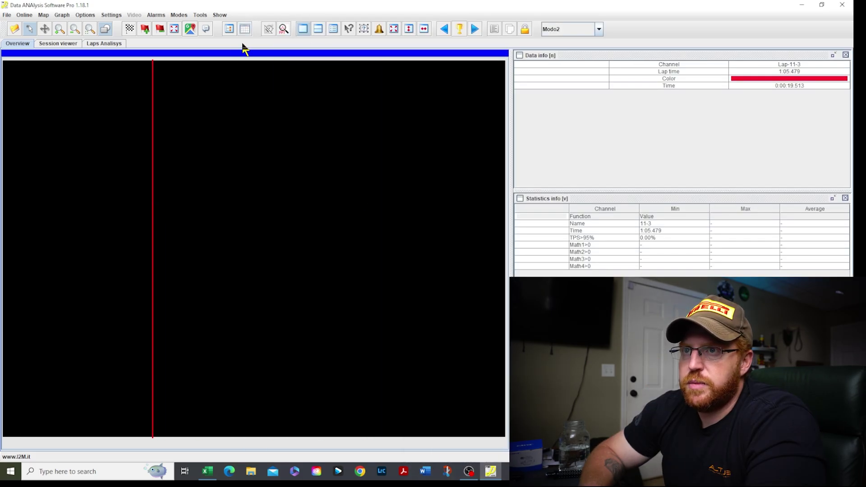
click(245, 29)
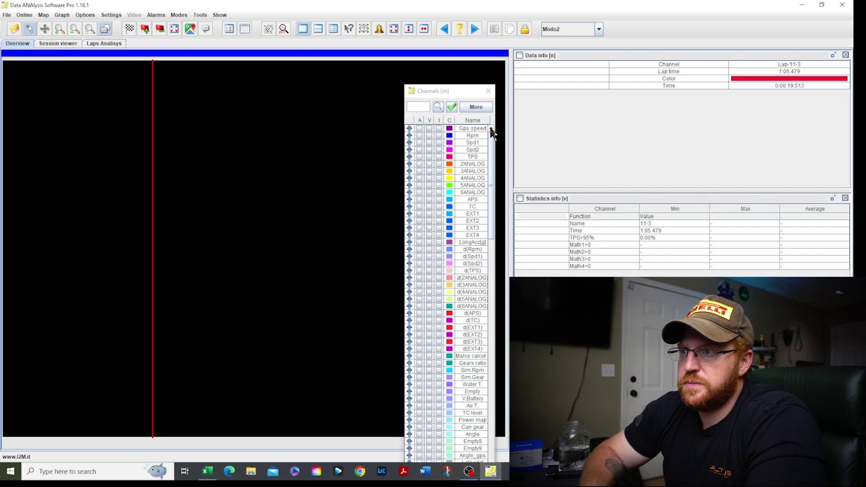
drag(497, 141, 583, 144)
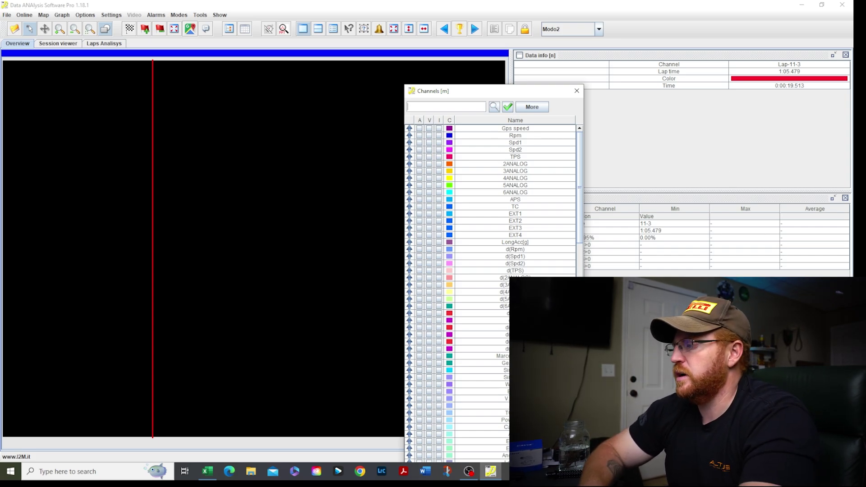
Switch to the browser and open the Plug&play kit manual 1.67 for Chrome Plus/Lite/Pro from I2M's download page.
key(alt+Tab)
click(637, 67)
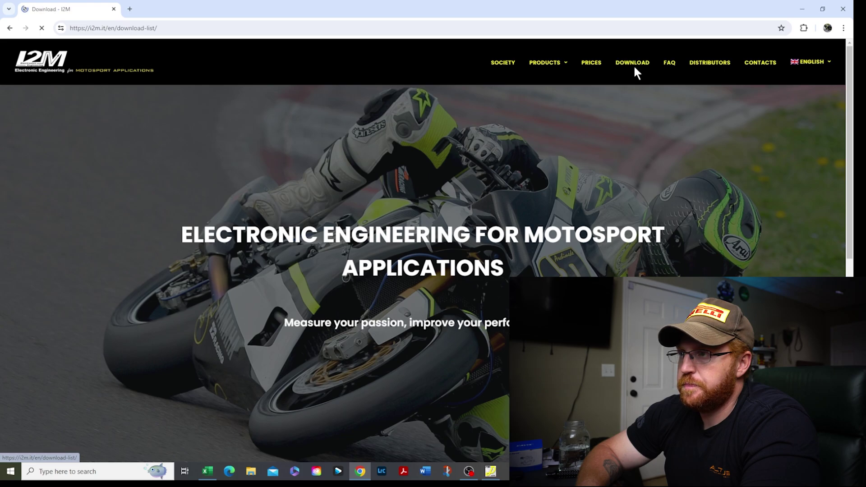
scroll(368, 310, down, 2)
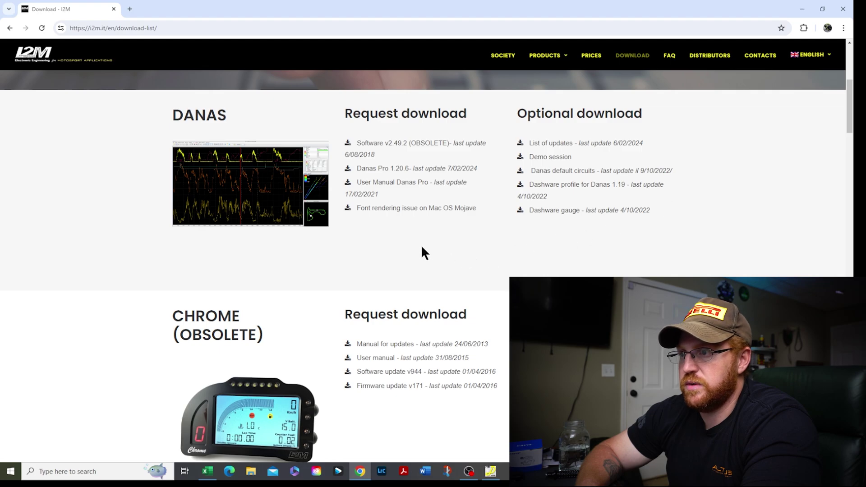
scroll(423, 253, down, 3)
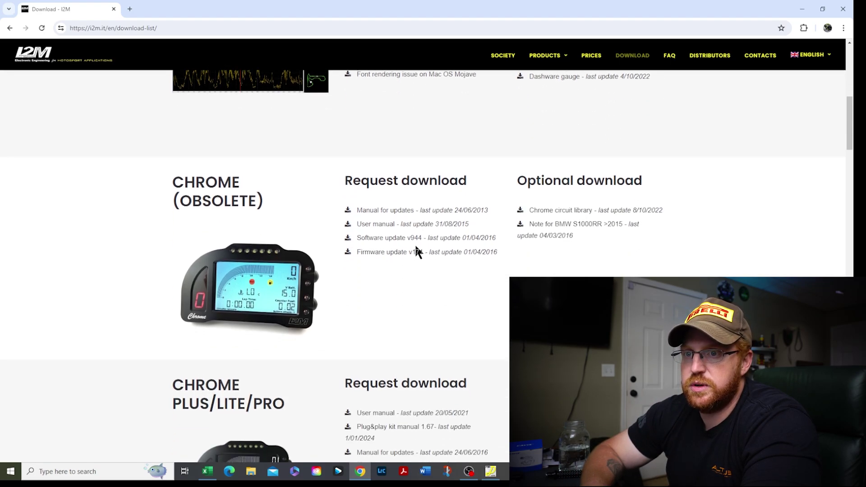
scroll(416, 247, down, 5)
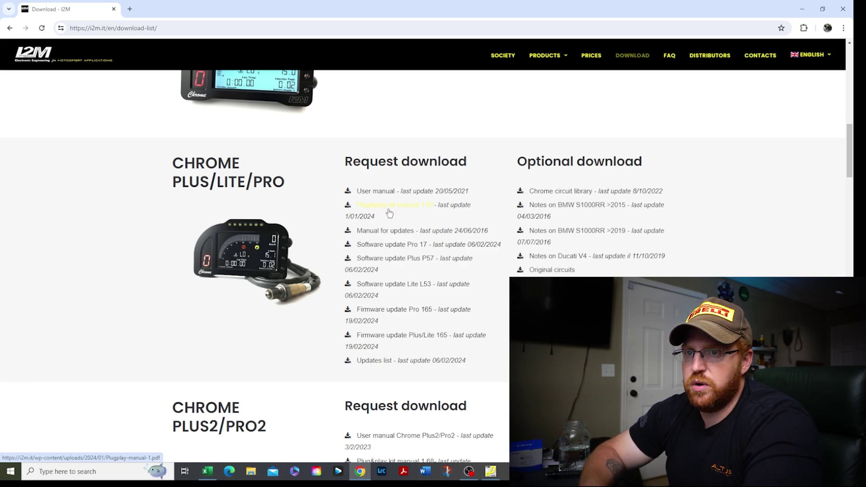
scroll(325, 238, down, 3)
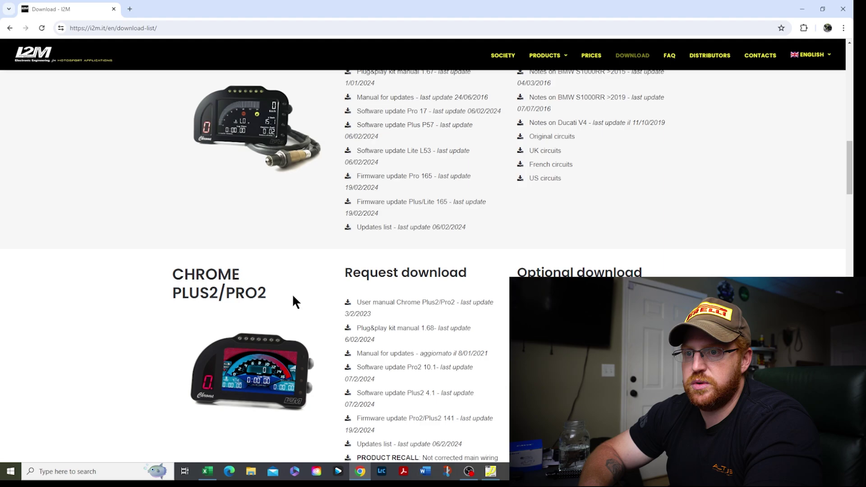
scroll(278, 307, up, 3)
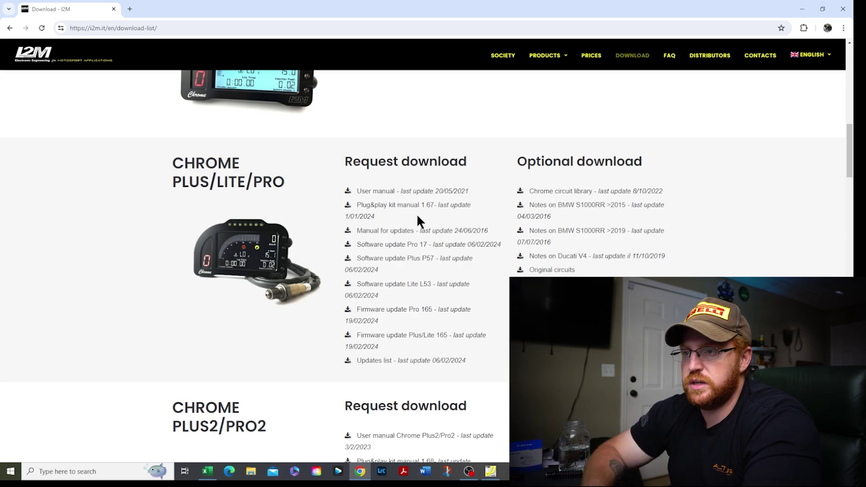
click(408, 206)
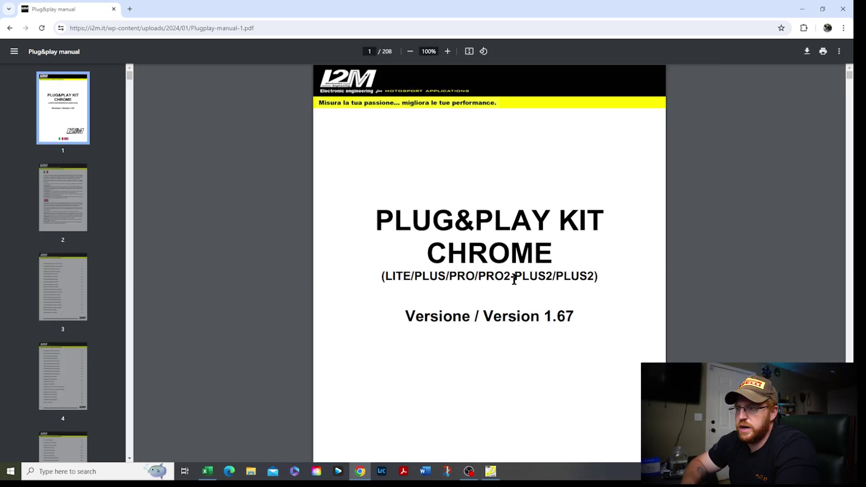
Look through the manual's table of contents for the page of the English BMW S1000RR HP 2015-2018 section.
scroll(481, 273, down, 3)
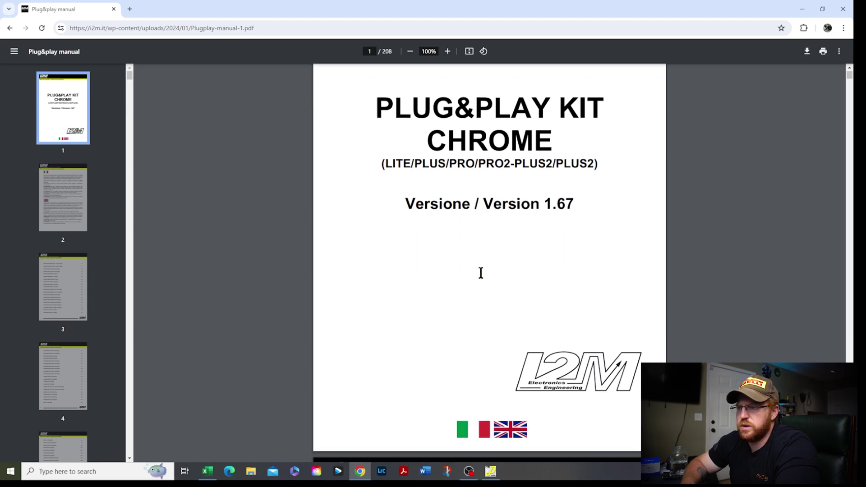
scroll(479, 271, up, 2)
click(70, 195)
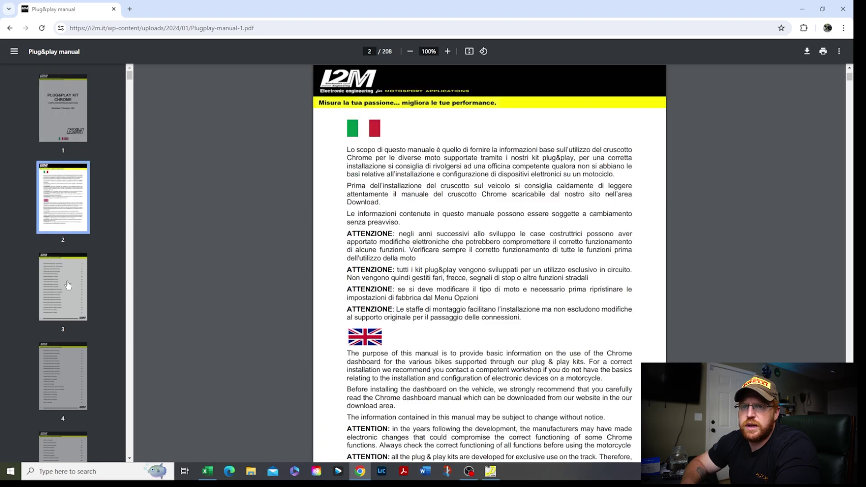
click(68, 284)
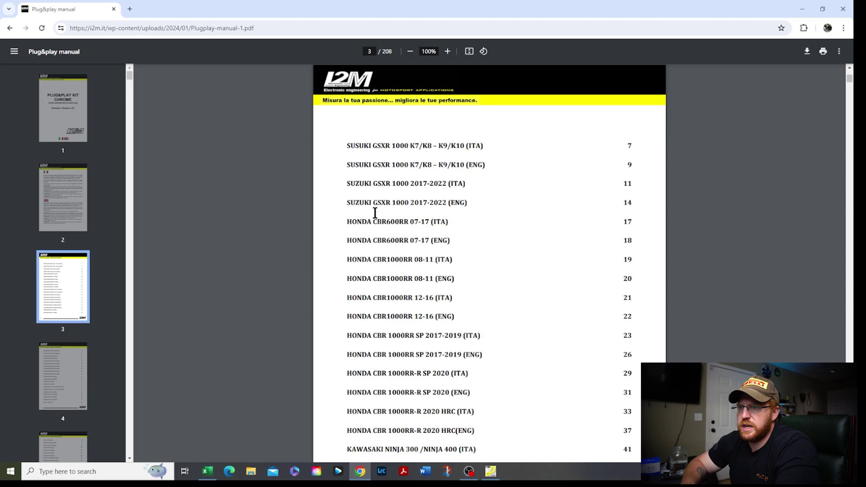
scroll(404, 353, down, 12)
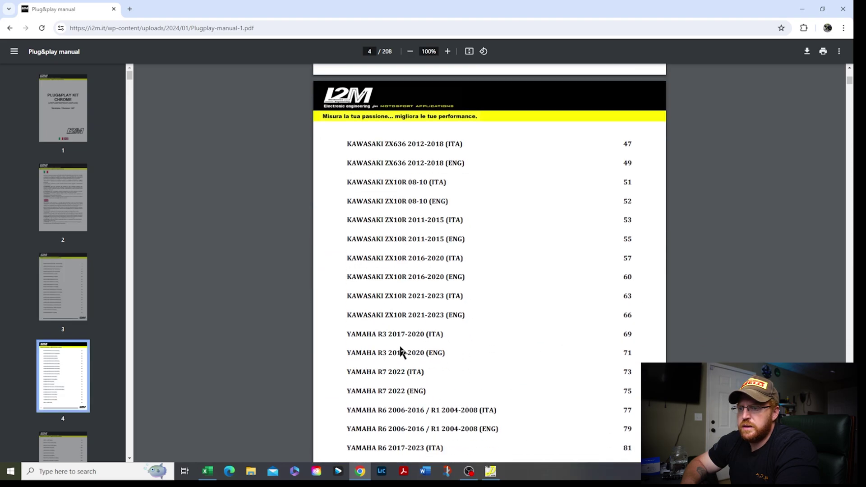
scroll(401, 350, down, 10)
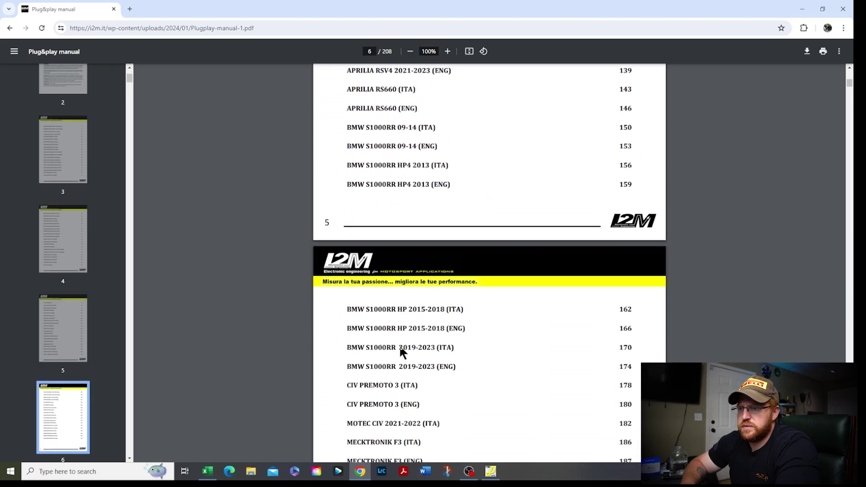
scroll(421, 361, down, 4)
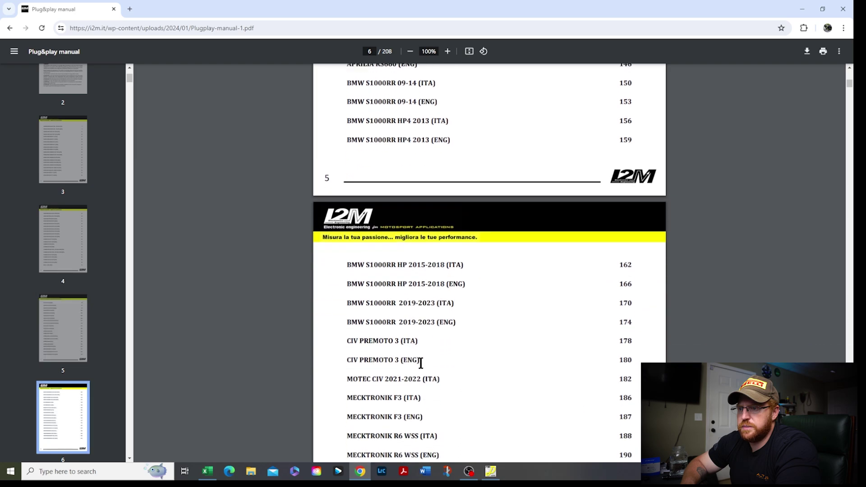
drag(410, 267, 464, 266)
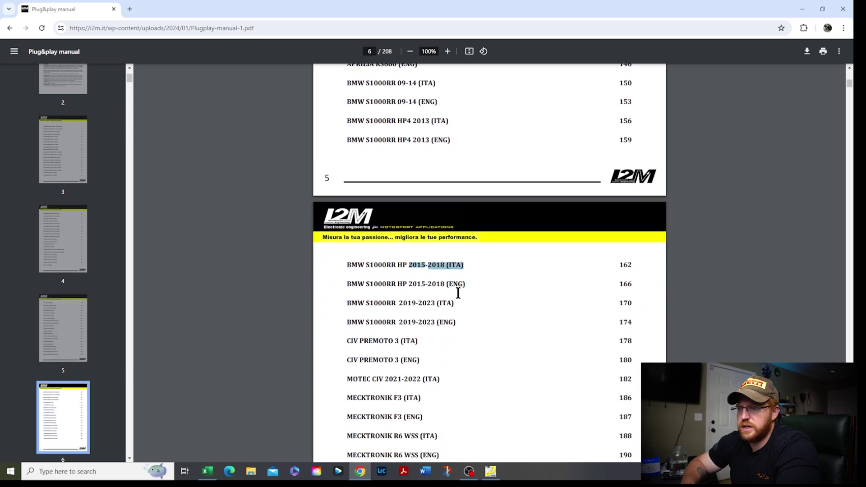
click(464, 266)
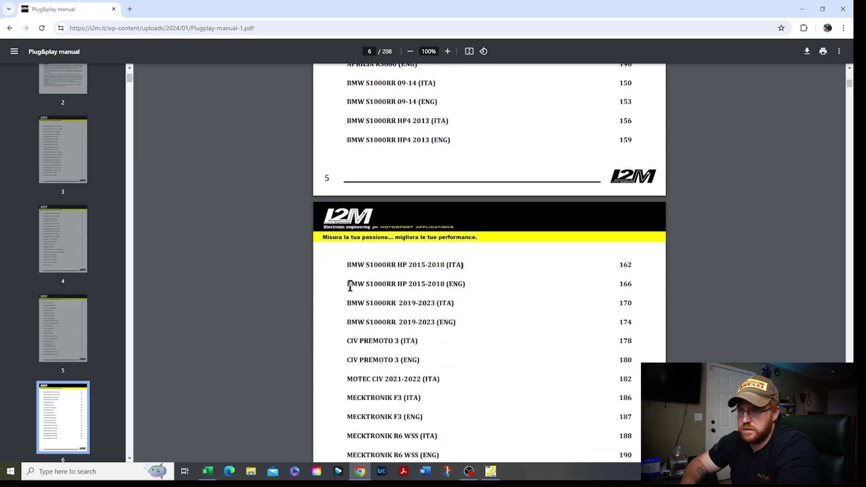
drag(350, 285, 542, 288)
click(608, 280)
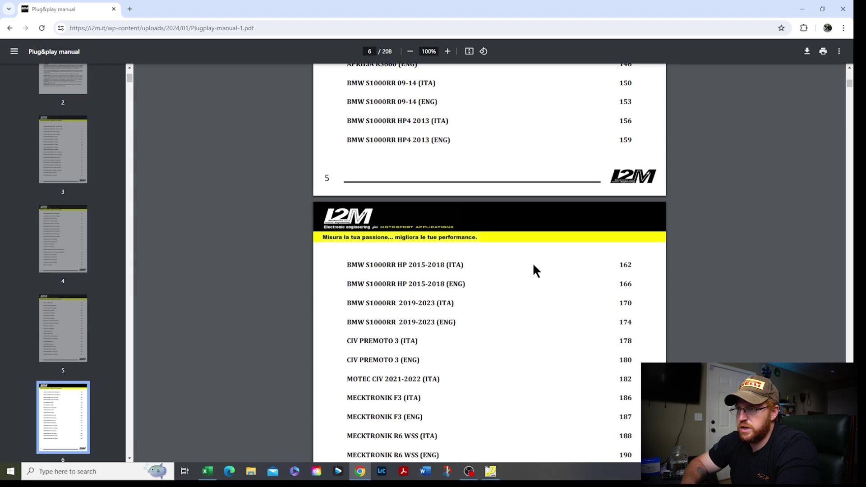
Go to page 166 of the manual and read through the BMW S1000RR HP 2015-2018 section to its Acquired Channels list.
click(374, 52)
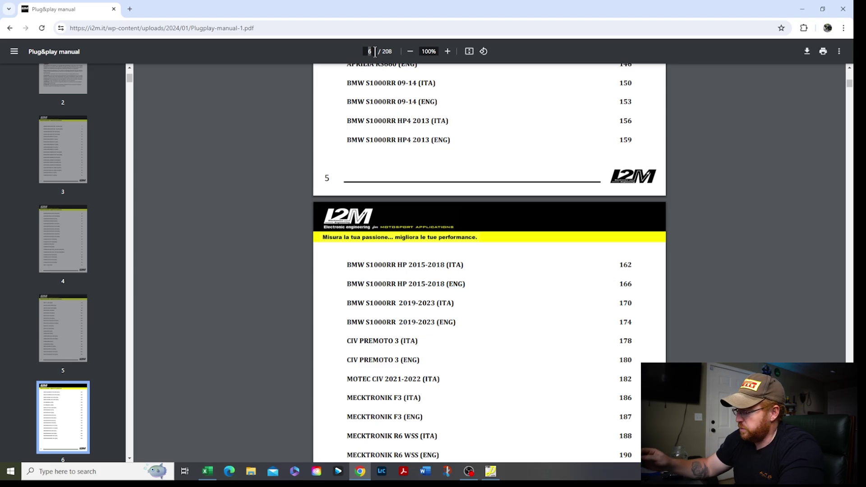
text(166)
key(Return)
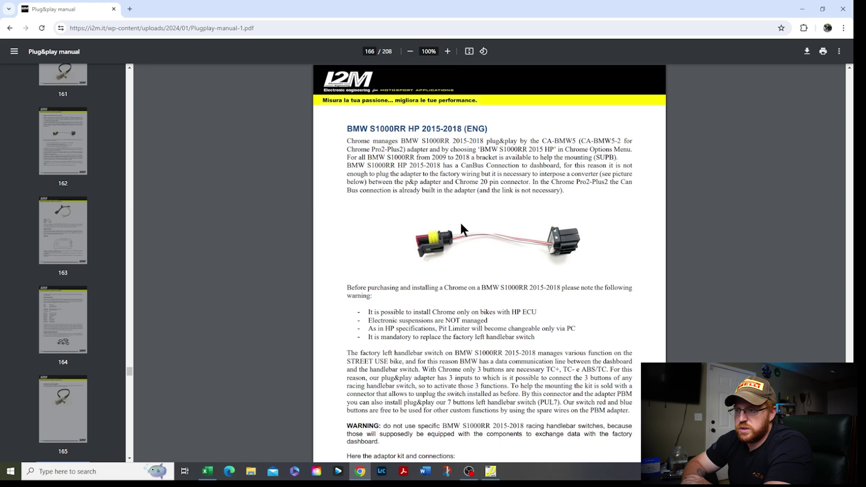
scroll(462, 229, down, 5)
scroll(461, 224, down, 4)
scroll(461, 222, down, 3)
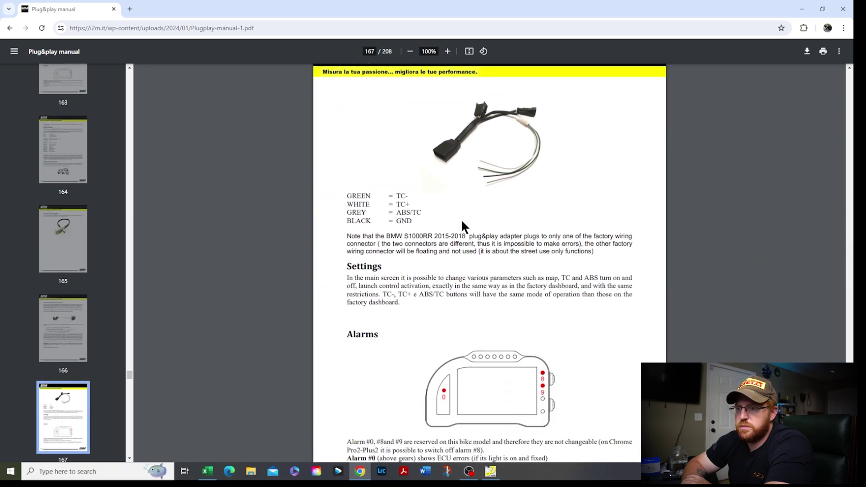
scroll(456, 221, down, 3)
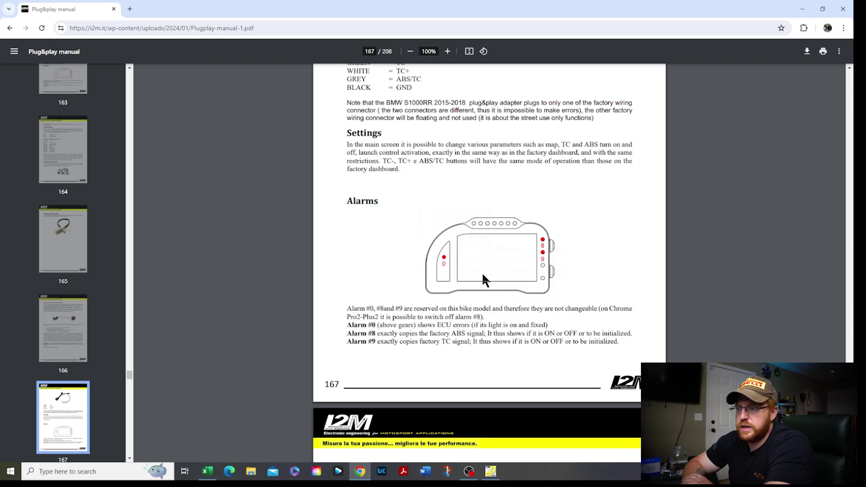
scroll(482, 272, down, 8)
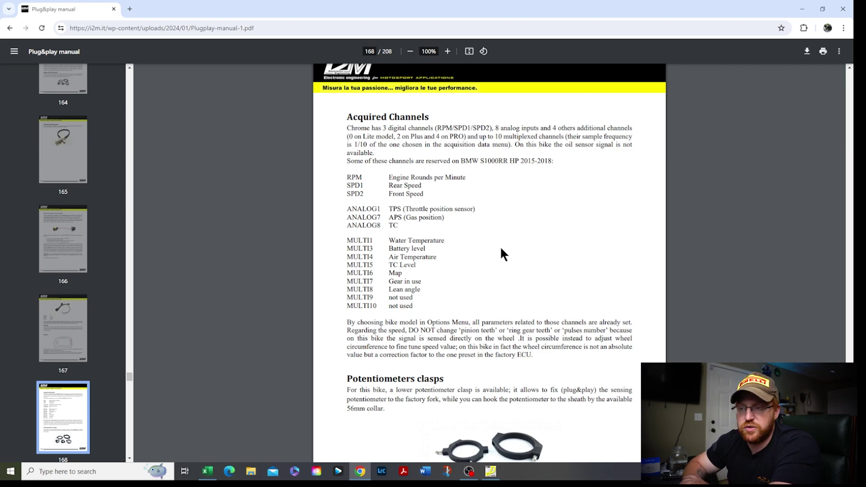
scroll(400, 213, up, 1)
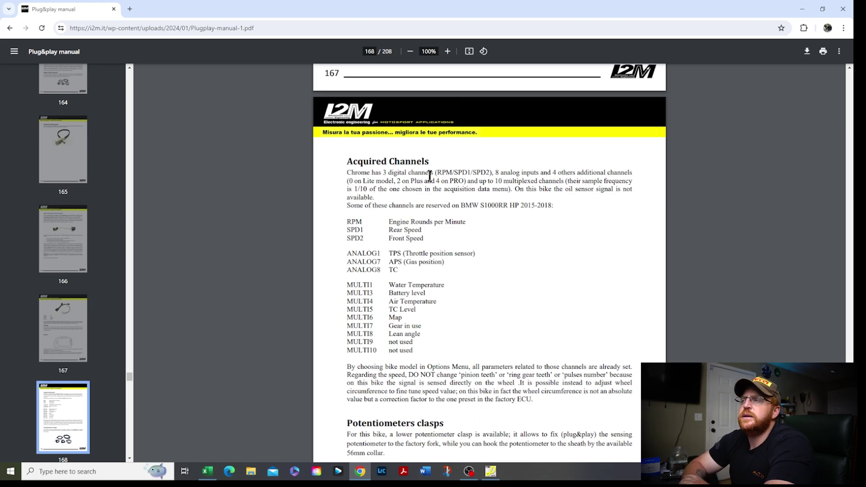
Close the manual, return to Data ANAlysis Software Pro, and show the Gps speed, APS and Angle channels on the Modo2 graph.
click(842, 9)
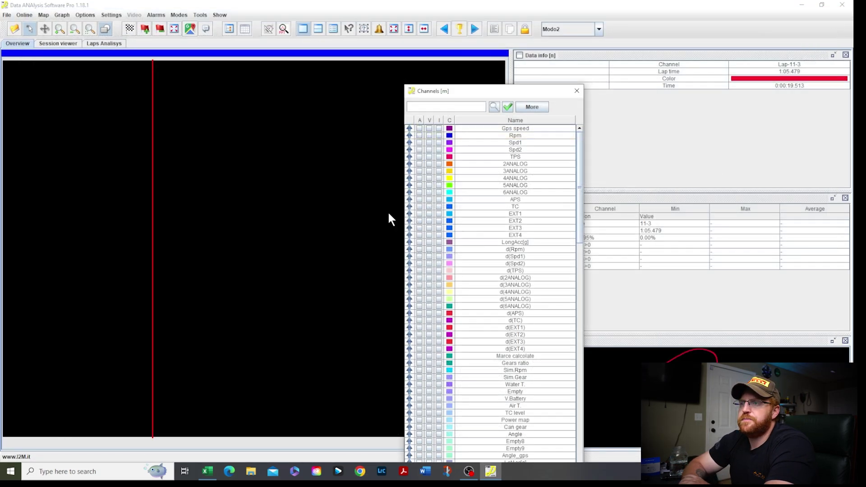
drag(491, 92, 622, 82)
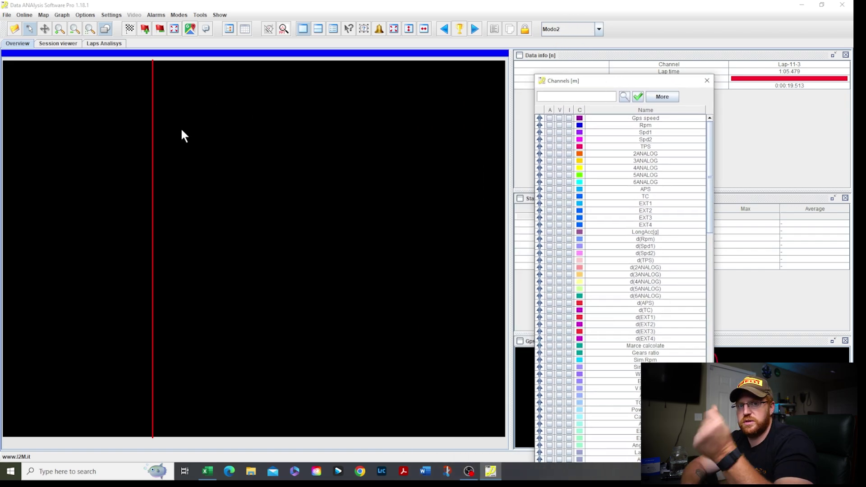
click(559, 118)
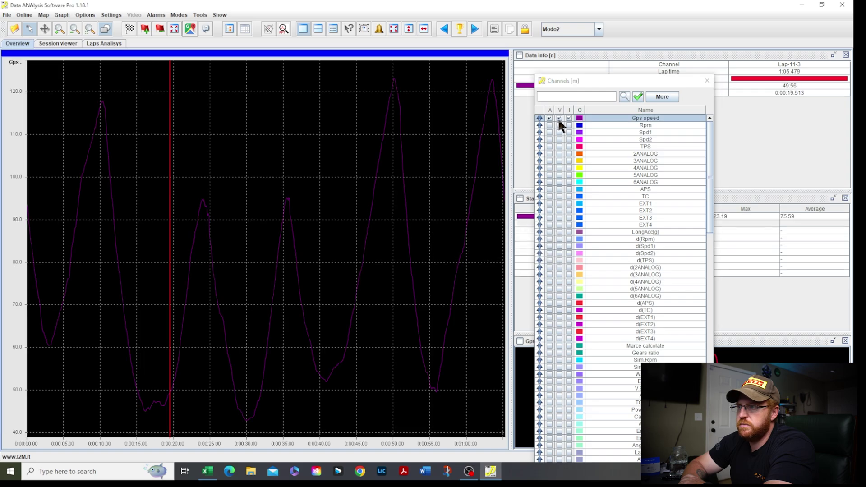
click(559, 189)
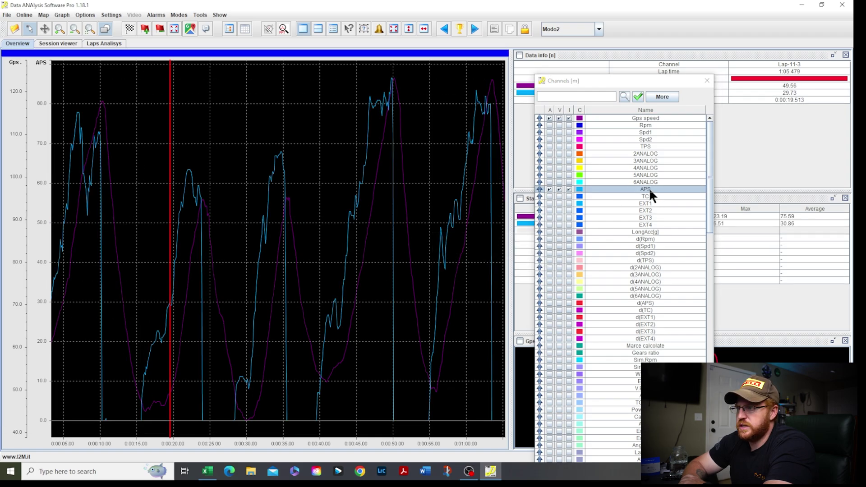
scroll(648, 188, down, 4)
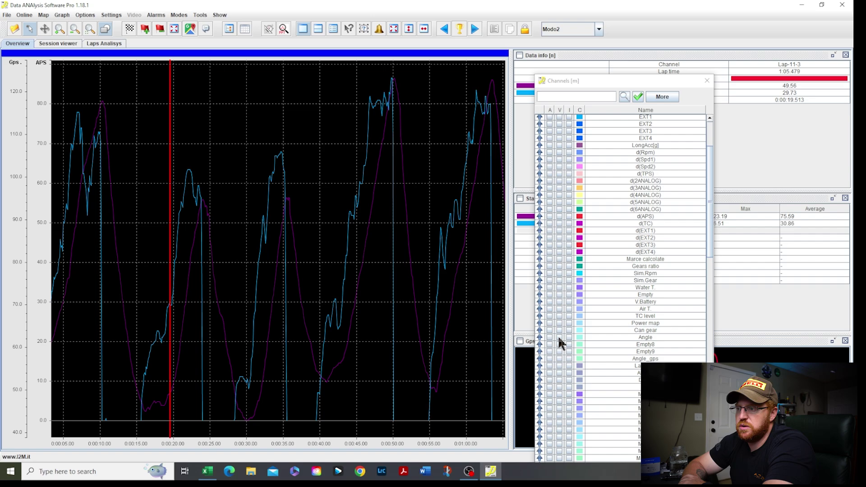
click(559, 338)
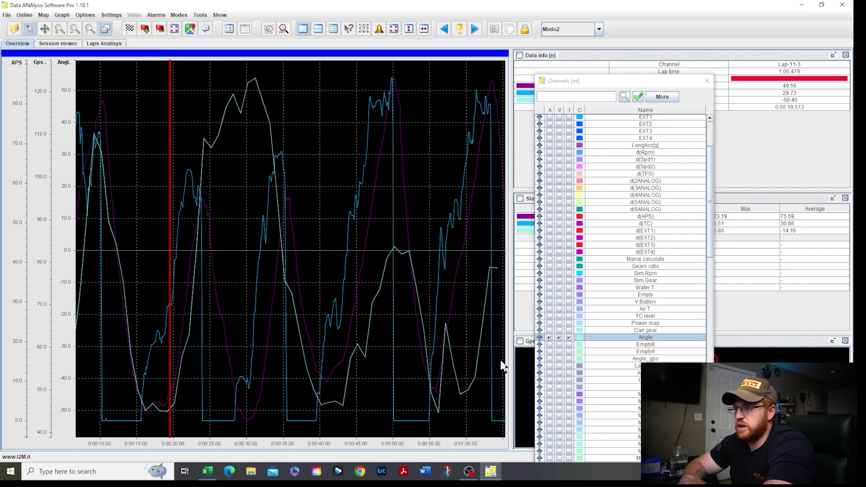
scroll(607, 307, up, 1)
scroll(607, 308, up, 5)
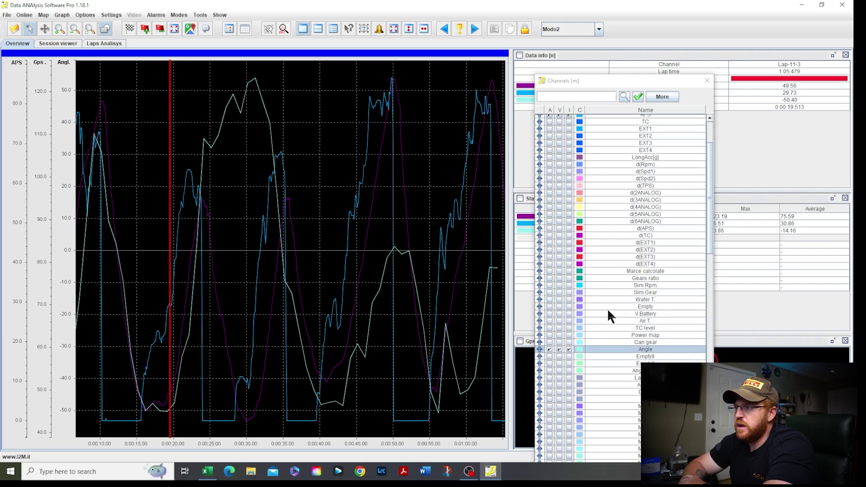
scroll(606, 309, up, 3)
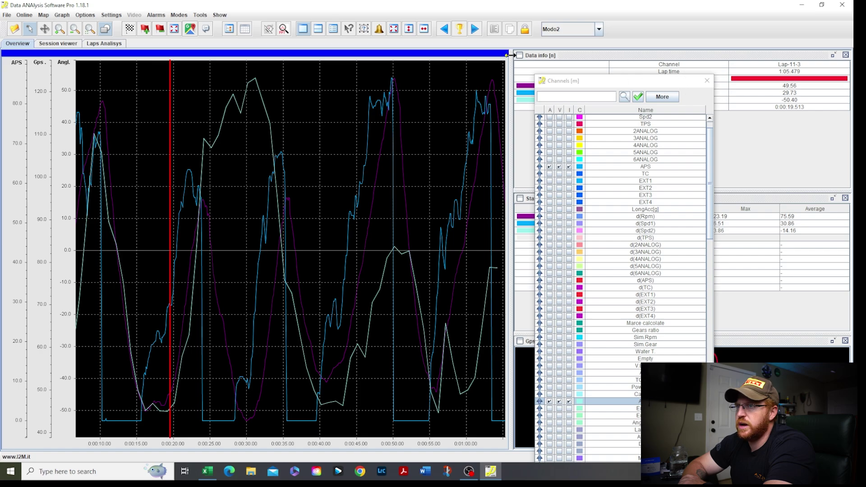
click(245, 29)
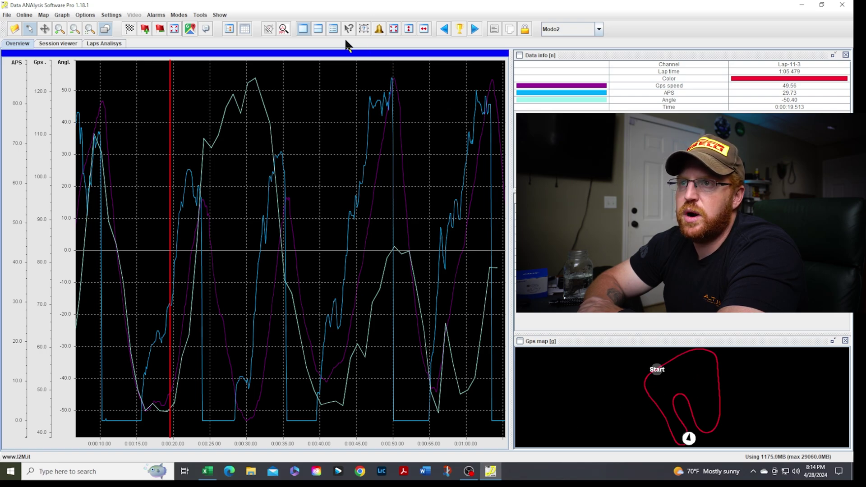
Split the graph into a separate stacked plot for each channel and inspect the values at several points along the lap.
click(333, 29)
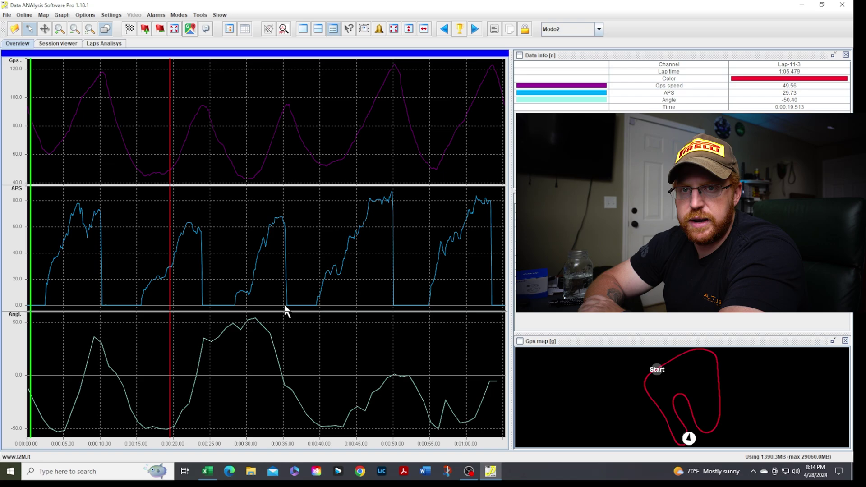
click(235, 227)
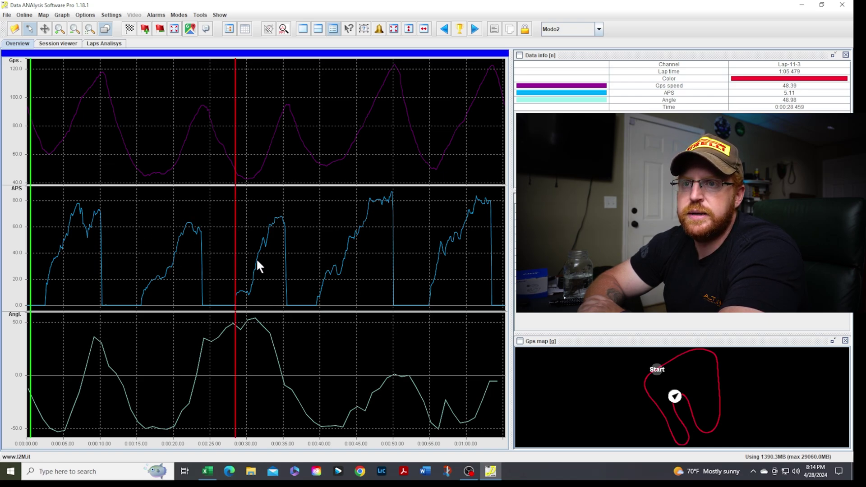
right_click(257, 265)
click(137, 229)
right_click(138, 236)
click(127, 240)
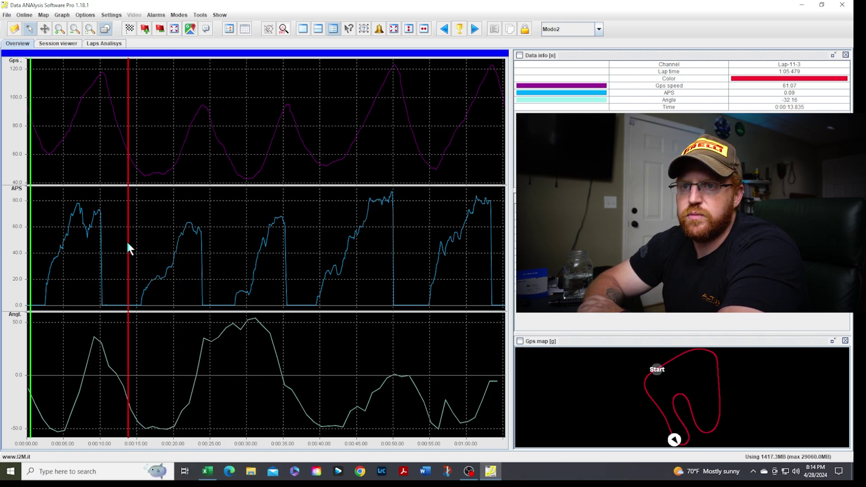
click(269, 248)
mouse_move(290, 256)
mouse_down()
mouse_move(368, 271)
mouse_move(165, 280)
mouse_move(427, 285)
mouse_move(227, 289)
mouse_move(370, 301)
mouse_up()
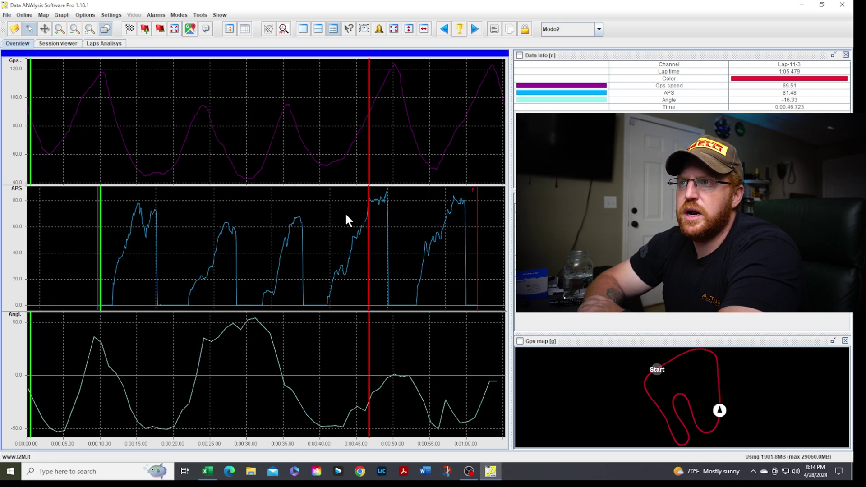
Save the current mode under the name GPS/APS/Angle.
click(180, 16)
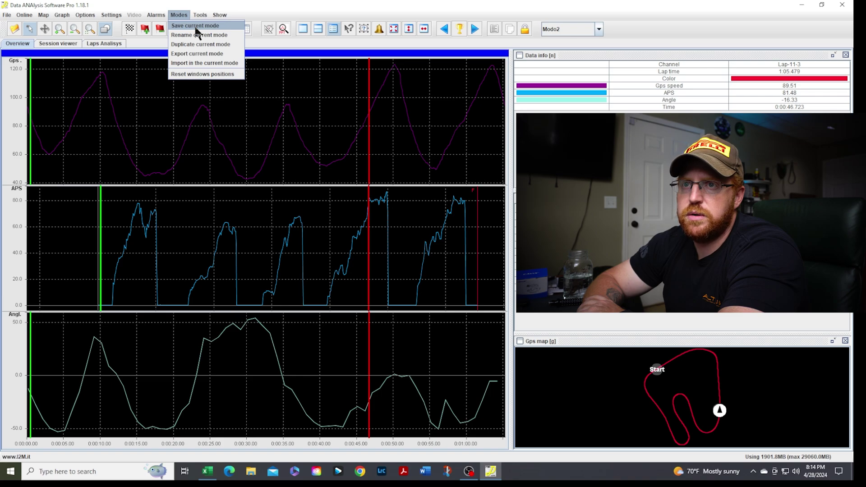
click(196, 26)
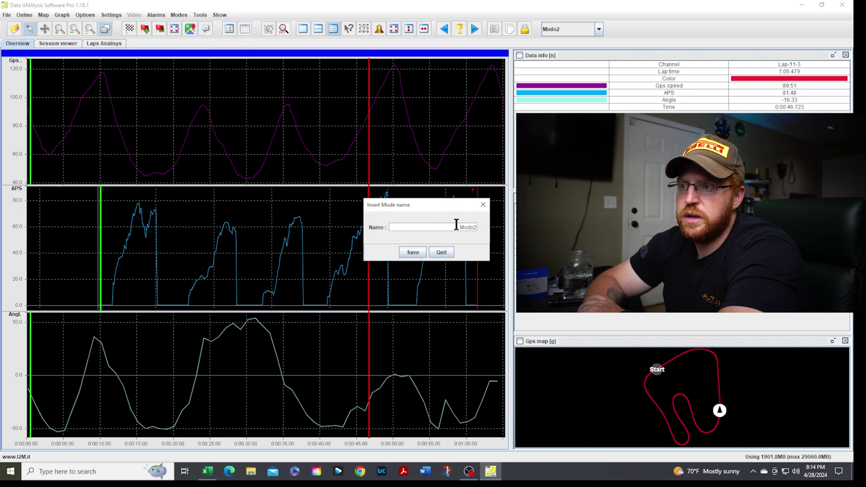
key(BackSpace)
key(BackSpace)
key(BackSpace)
key(BackSpace)
key(BackSpace)
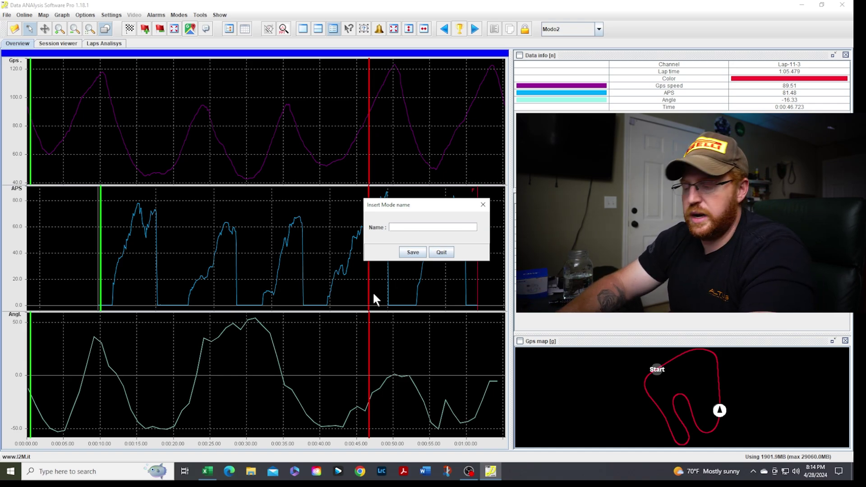
text(GPS)
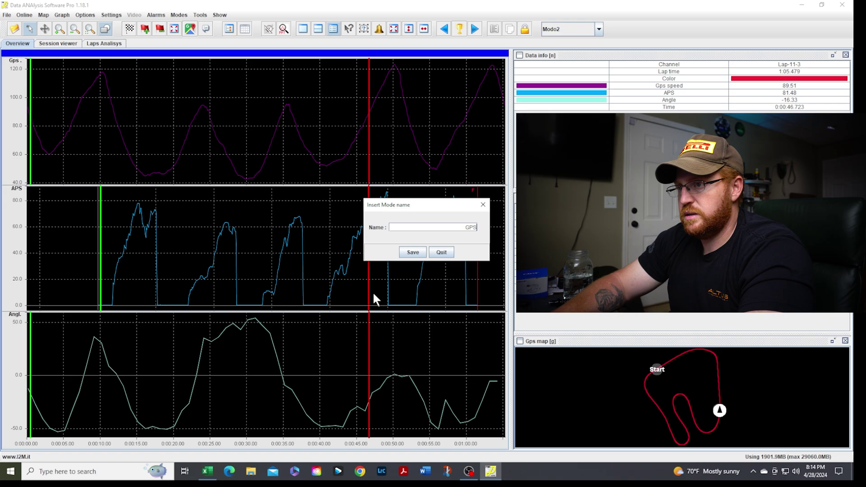
text(/)
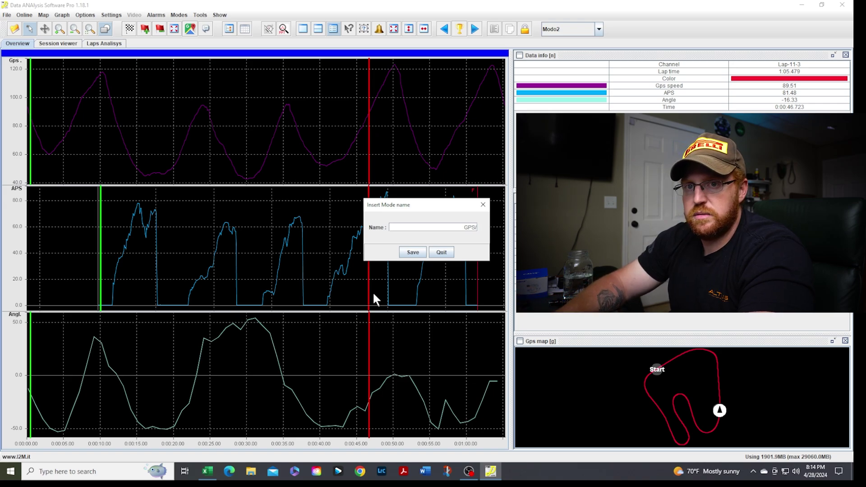
text(APS)
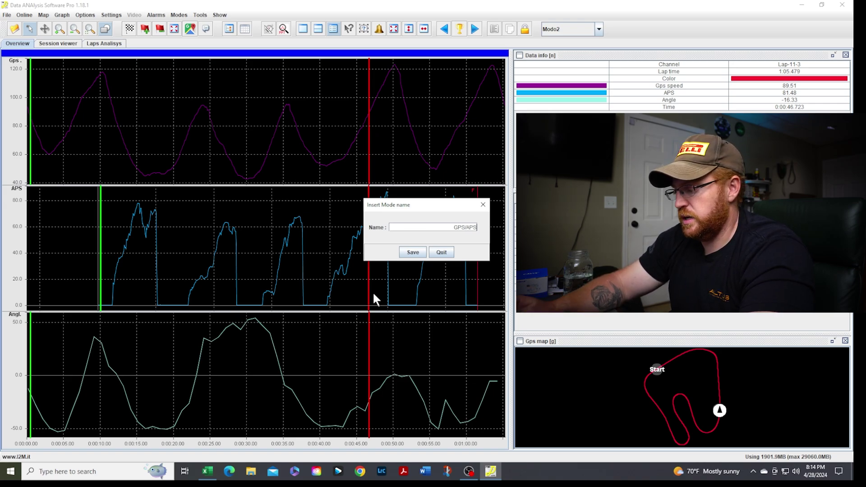
text(/Angle)
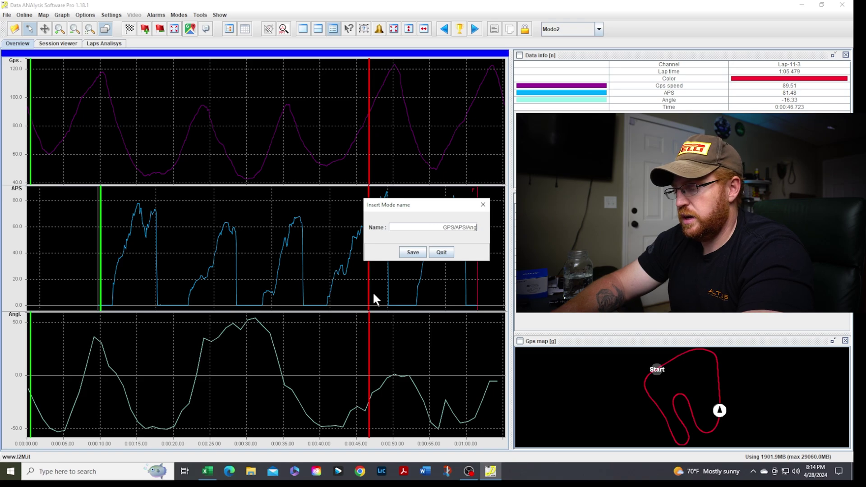
click(413, 252)
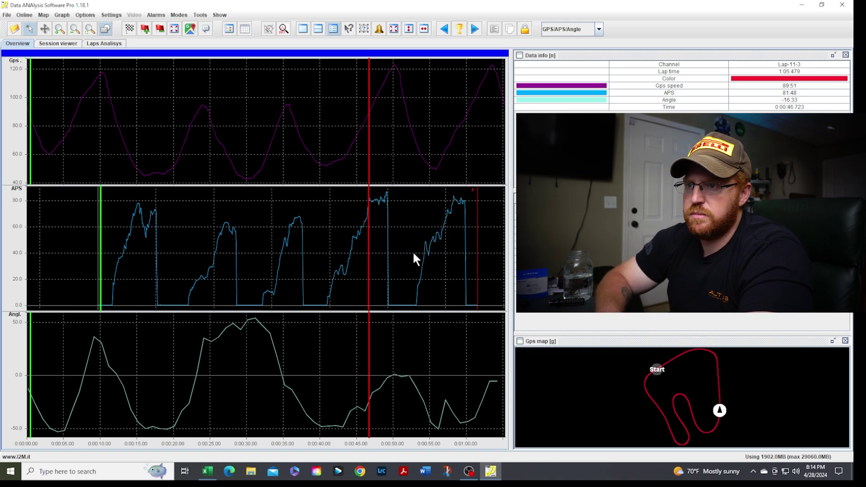
View the GPS/TPS/FBr mode, return to GPS/APS/Angle, and inspect the channel values near the end of the lap.
click(599, 30)
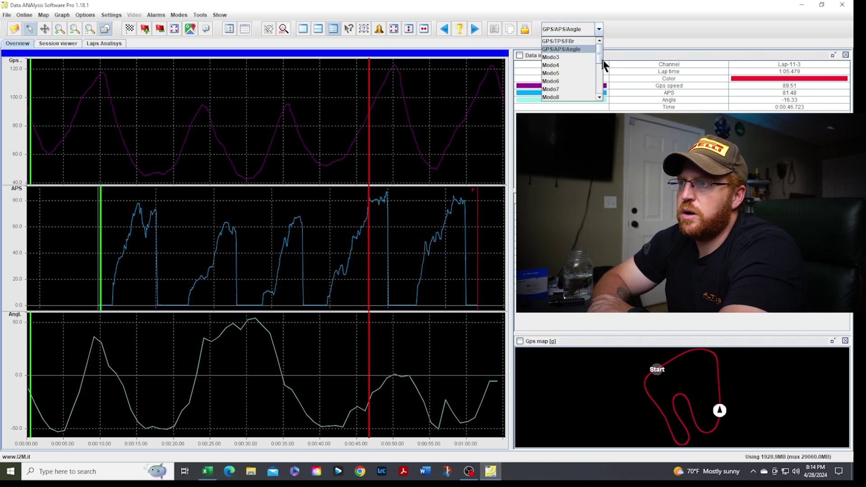
click(585, 38)
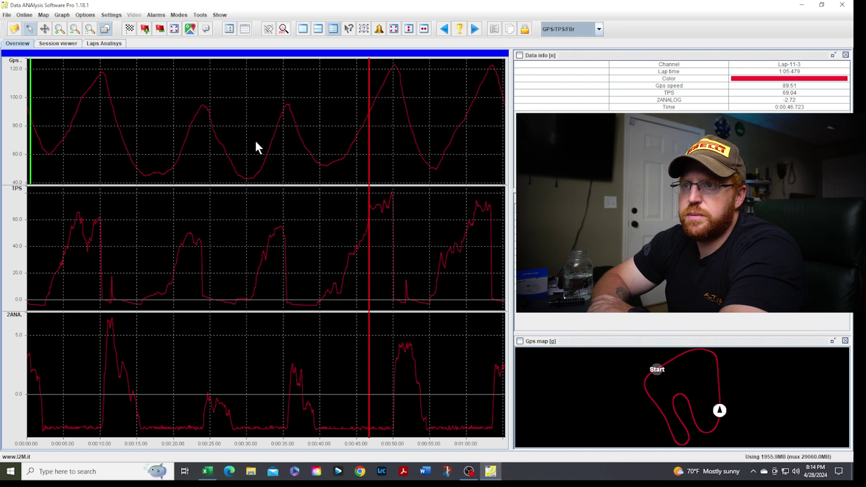
click(600, 30)
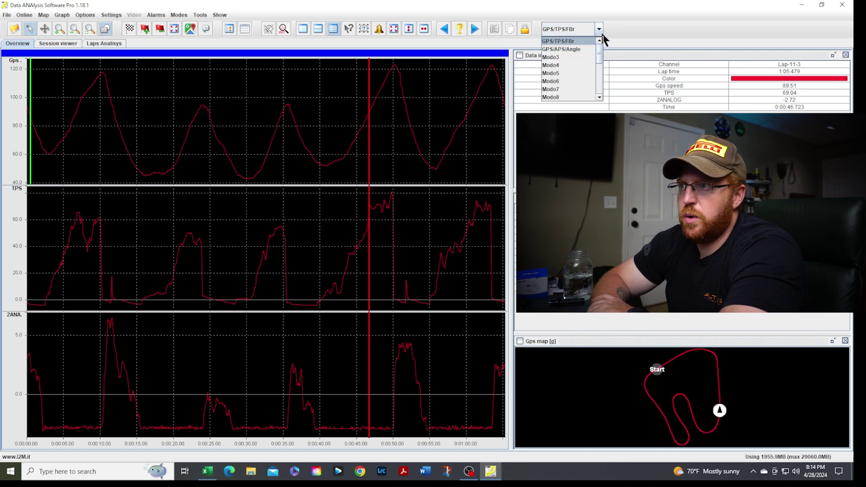
click(583, 47)
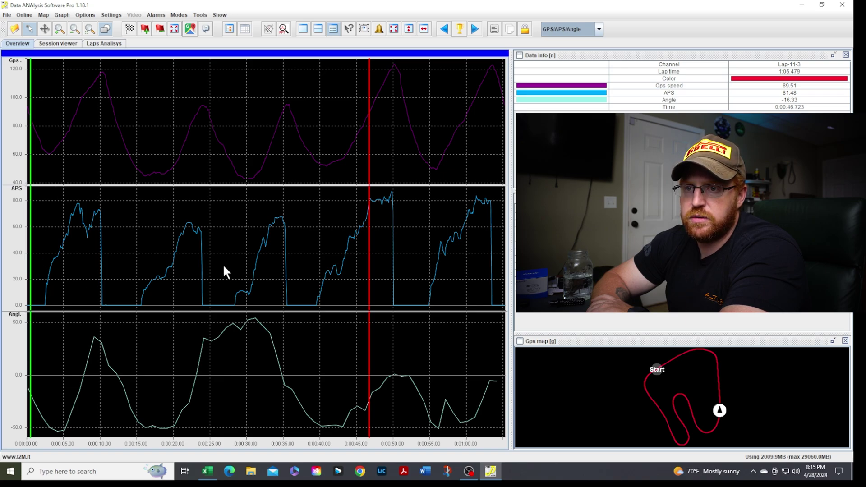
mouse_move(359, 248)
mouse_down()
mouse_move(448, 255)
mouse_move(290, 266)
mouse_move(491, 262)
mouse_move(495, 288)
mouse_up()
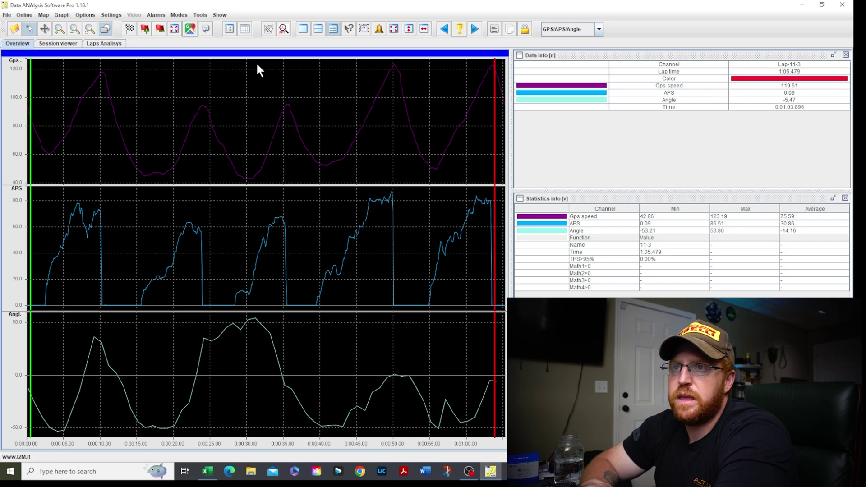
Add lap 11-2 to the graphs alongside lap 11-3 and close the laps table.
click(229, 30)
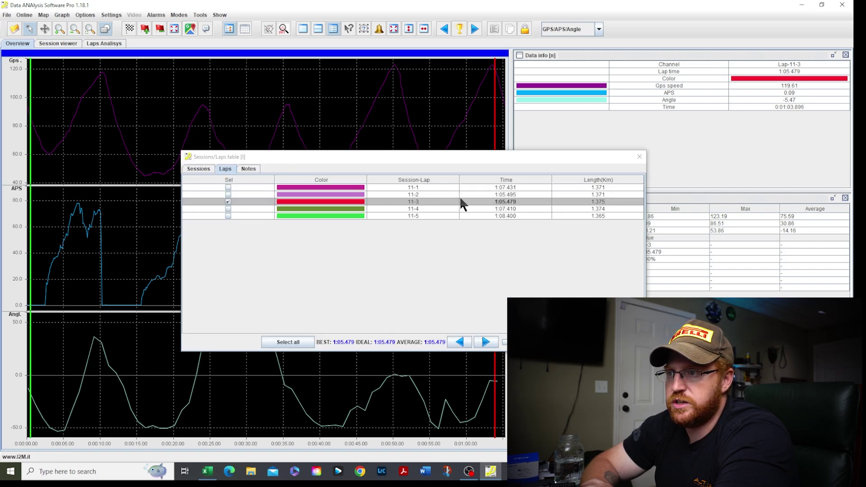
click(229, 195)
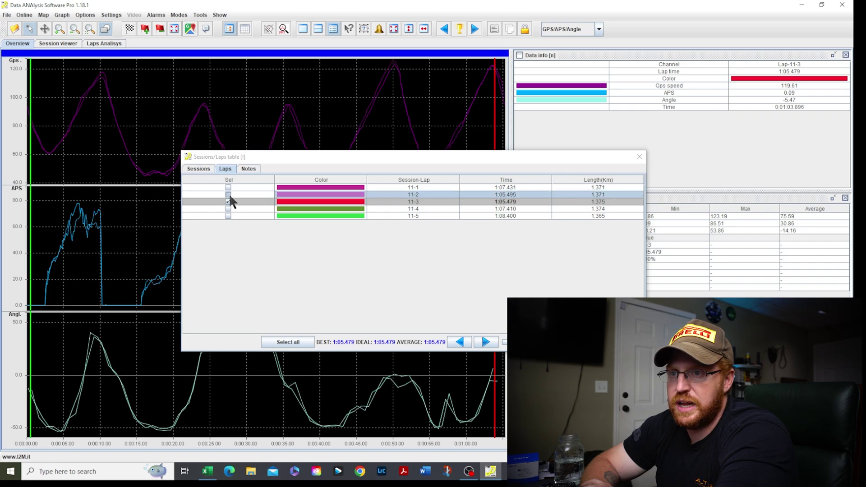
click(639, 157)
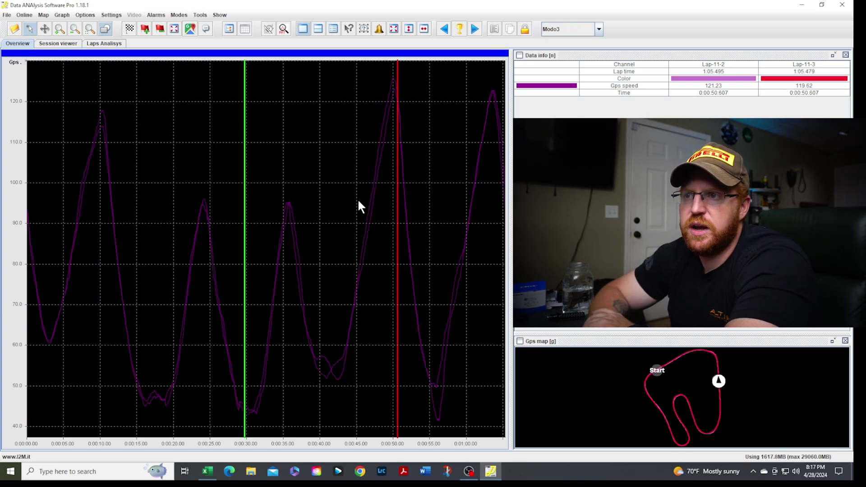
Compare both laps' GPS speed up to the peak near 50 s and enable automatic color changes with more than one lap.
click(361, 198)
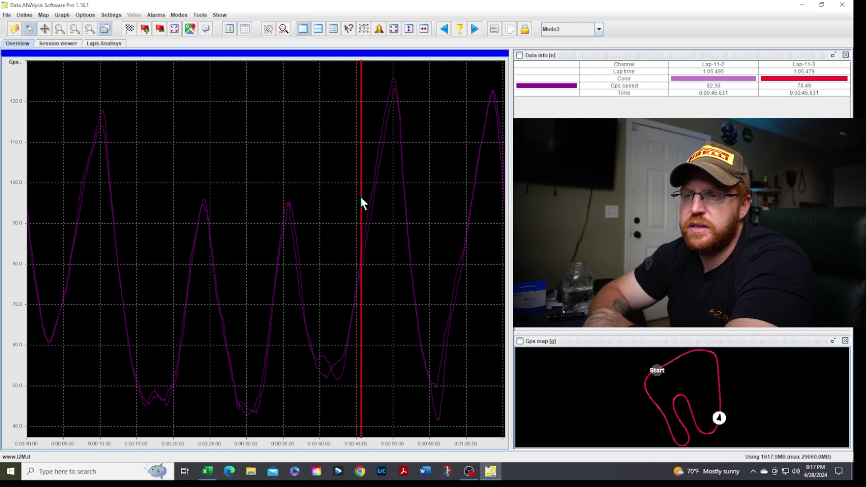
mouse_move(373, 209)
mouse_down()
mouse_move(277, 215)
mouse_move(414, 220)
mouse_move(395, 212)
mouse_up()
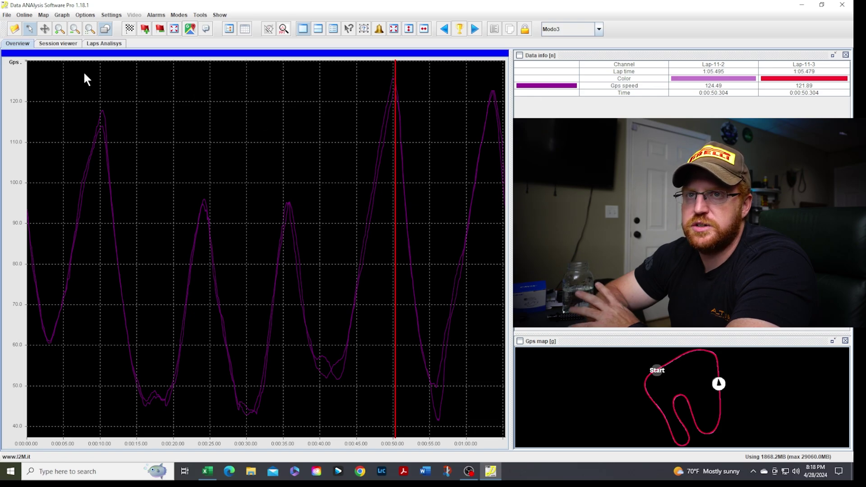
click(85, 17)
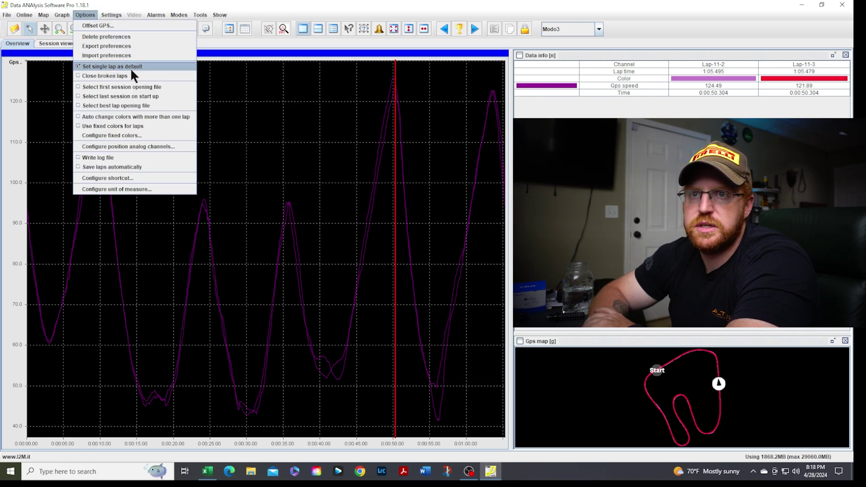
click(135, 117)
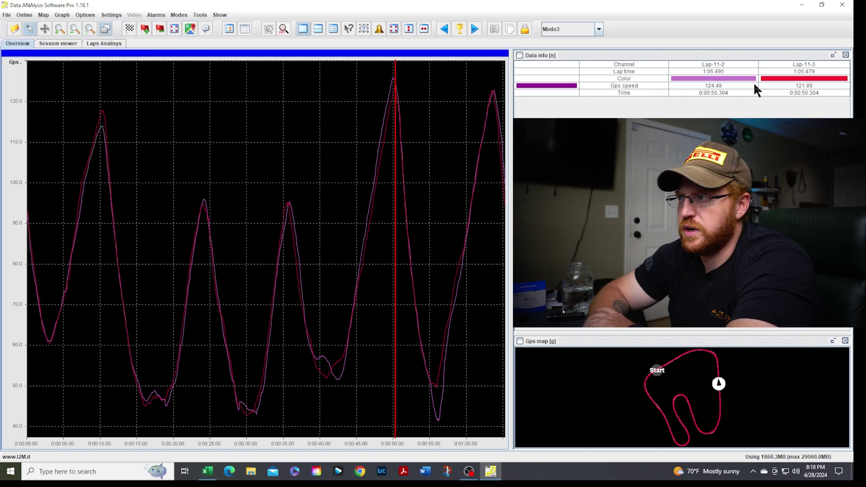
Change lap 11-2's color to blue in the laps table, leaving lap 11-3 red, and close the table.
click(230, 29)
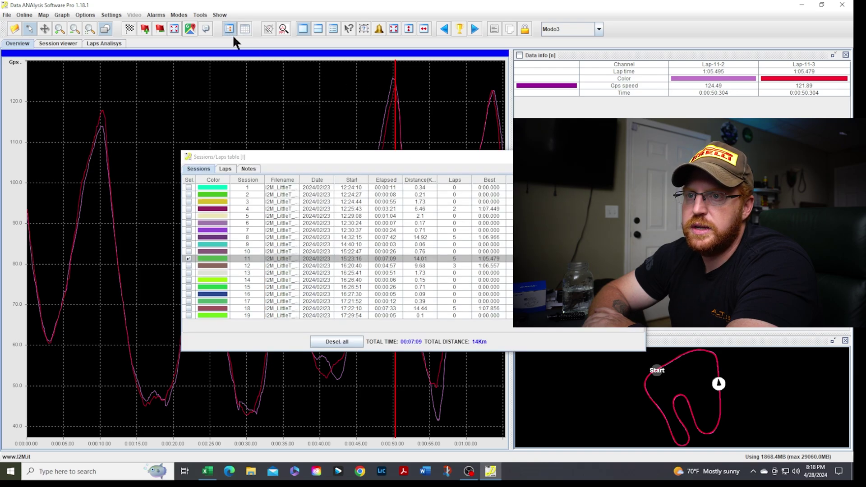
click(225, 169)
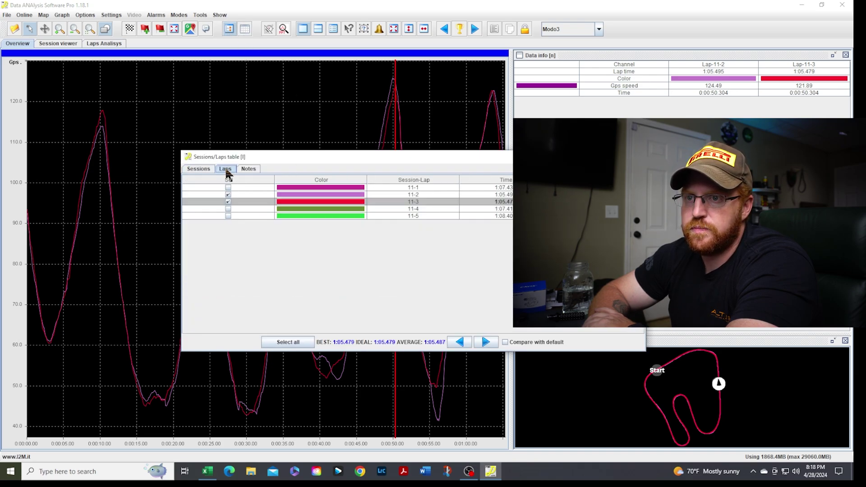
click(306, 203)
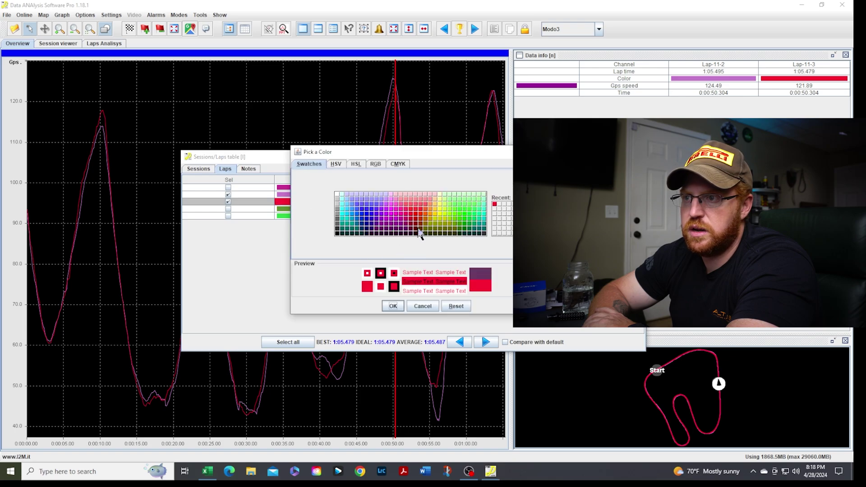
key(Escape)
click(316, 197)
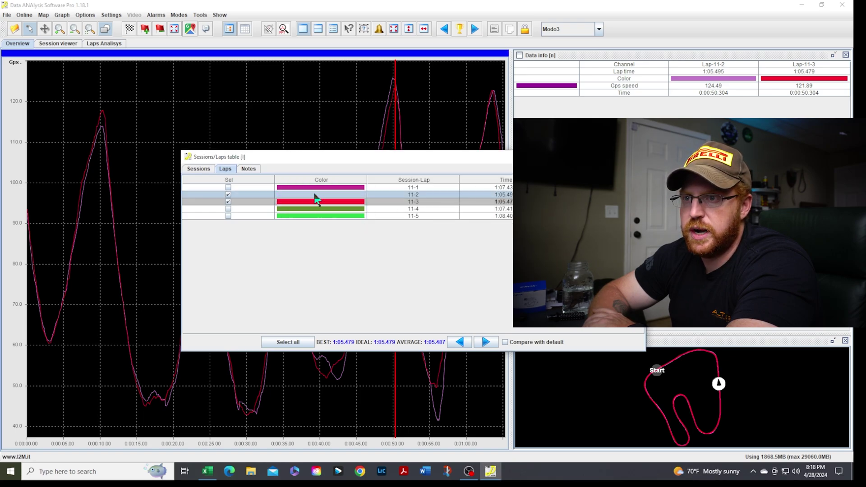
click(315, 195)
click(368, 212)
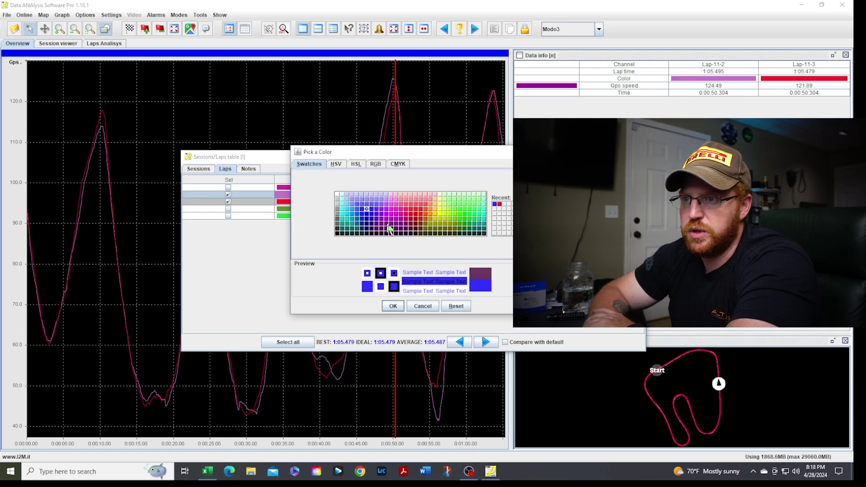
click(393, 306)
key(l)
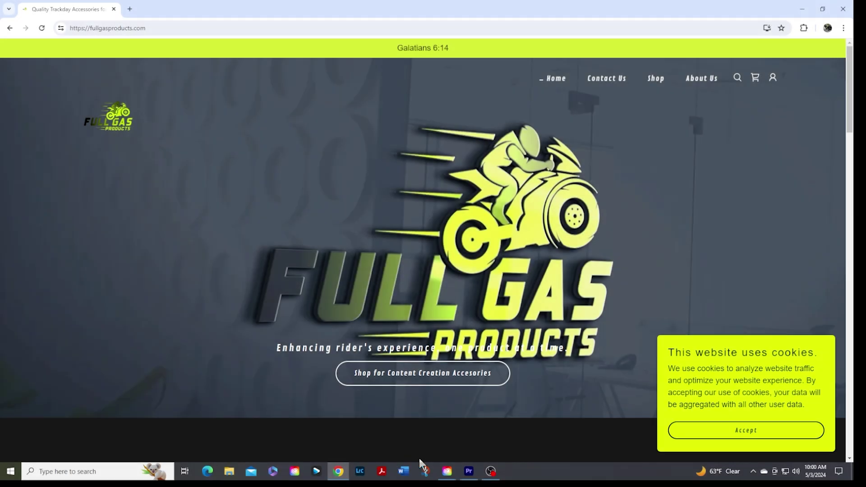
Switch to Chrome, accept the cookie notice on fullgasproducts.com and go to the i2M Chrome Lite Datalogger/Dash product page.
click(741, 430)
scroll(462, 303, down, 8)
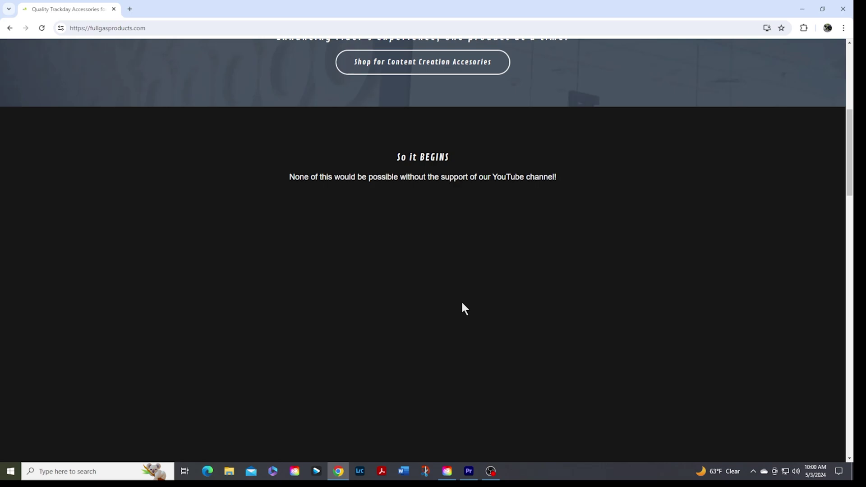
scroll(462, 303, down, 12)
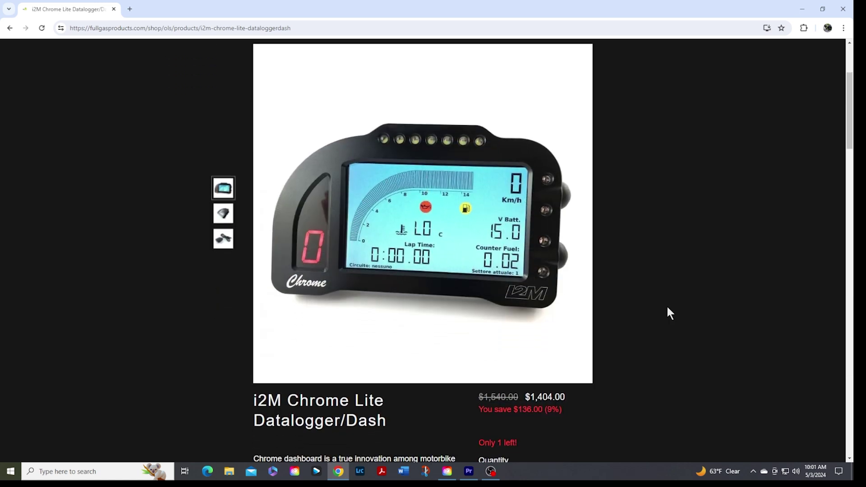
View the cabled accessory photo and the angled dash photo, and highlight the savings line under the product's price.
click(219, 175)
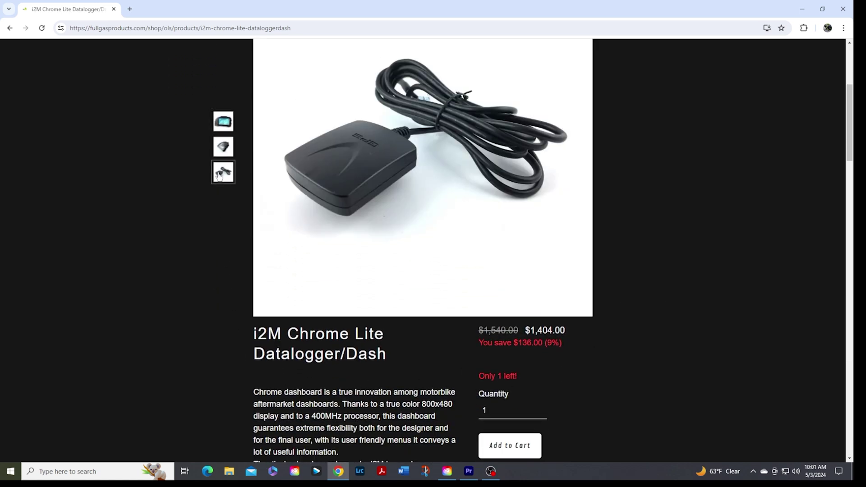
click(219, 145)
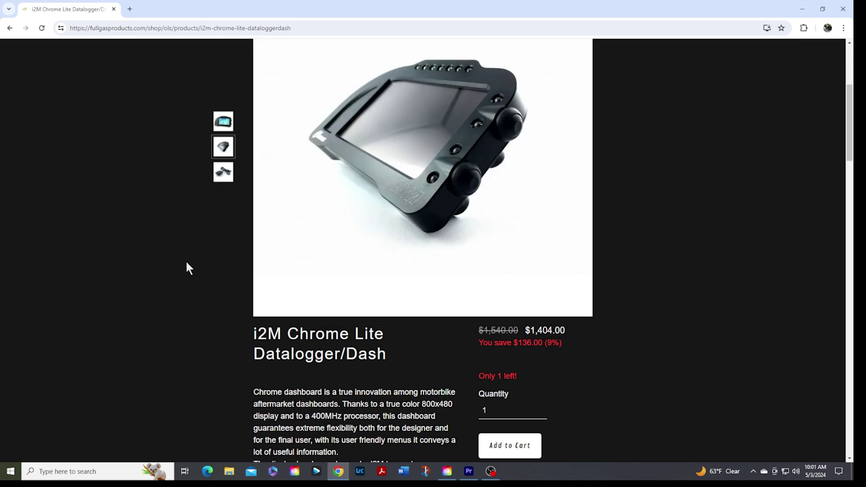
scroll(180, 289, down, 2)
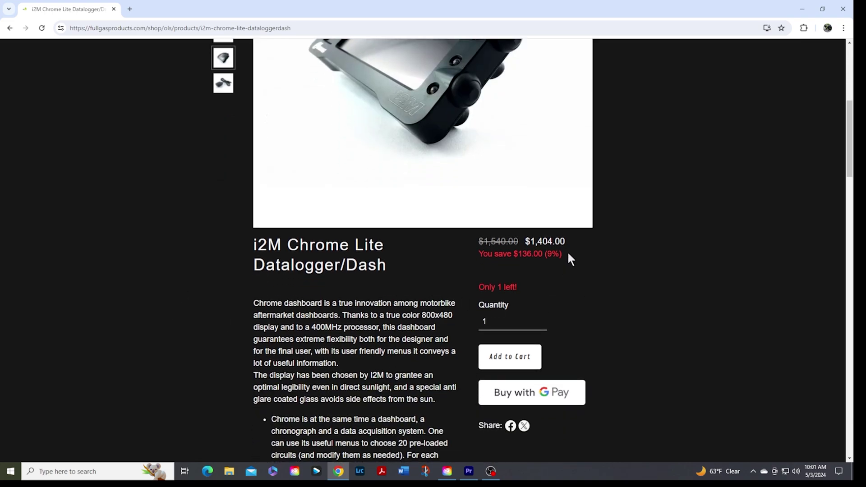
drag(570, 259, 478, 259)
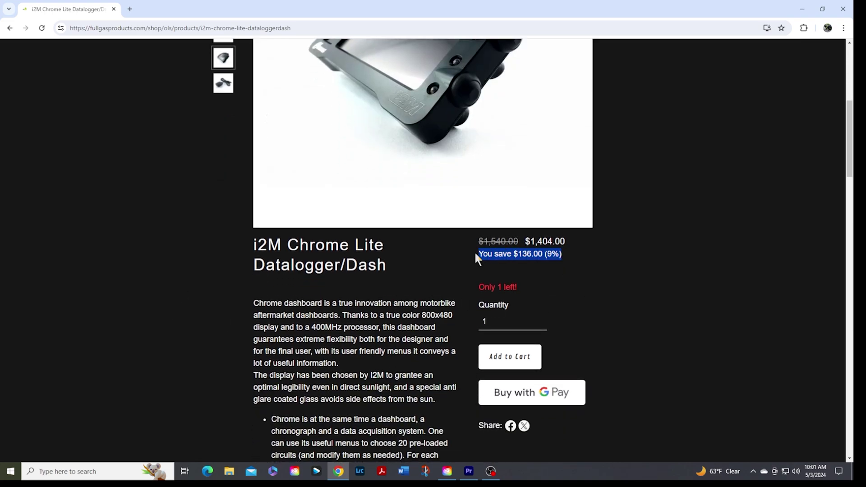
click(671, 264)
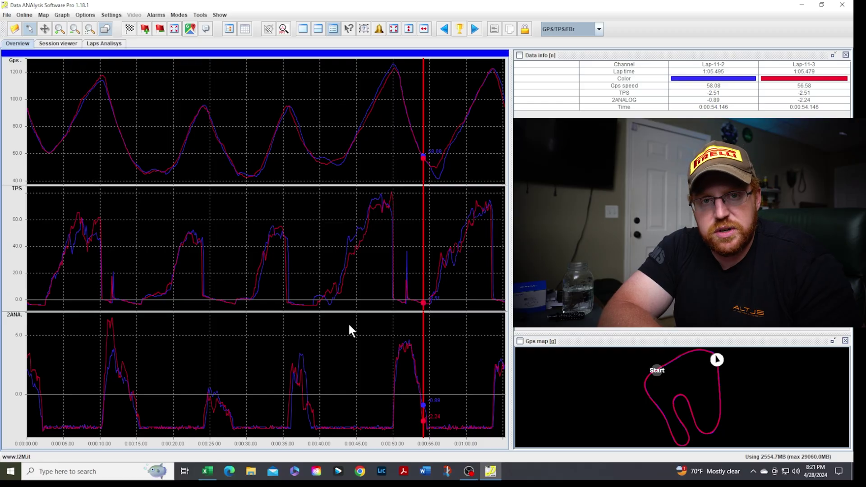